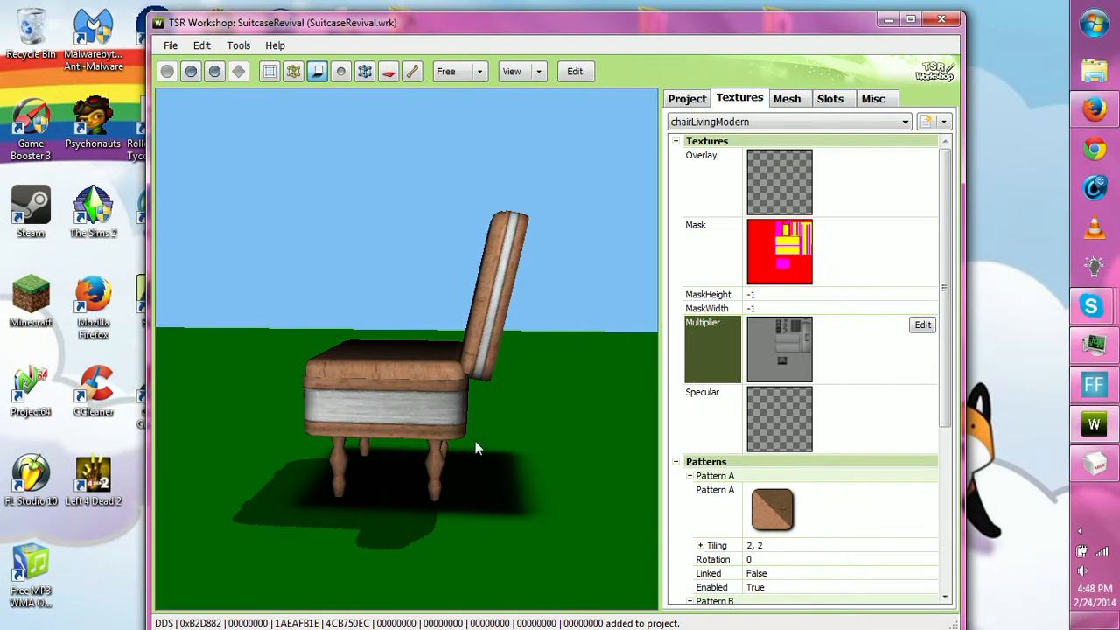
- Open the default material of mesh Group 1 in the Material Editor
left_click_drag(521, 518, 800, 446)
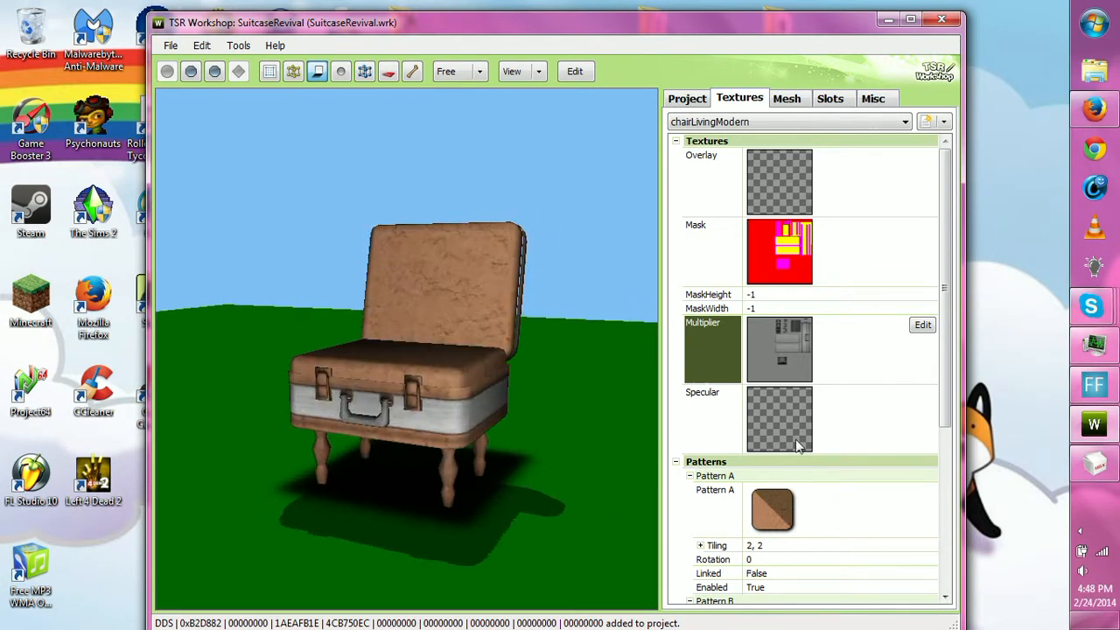
left_click(792, 104)
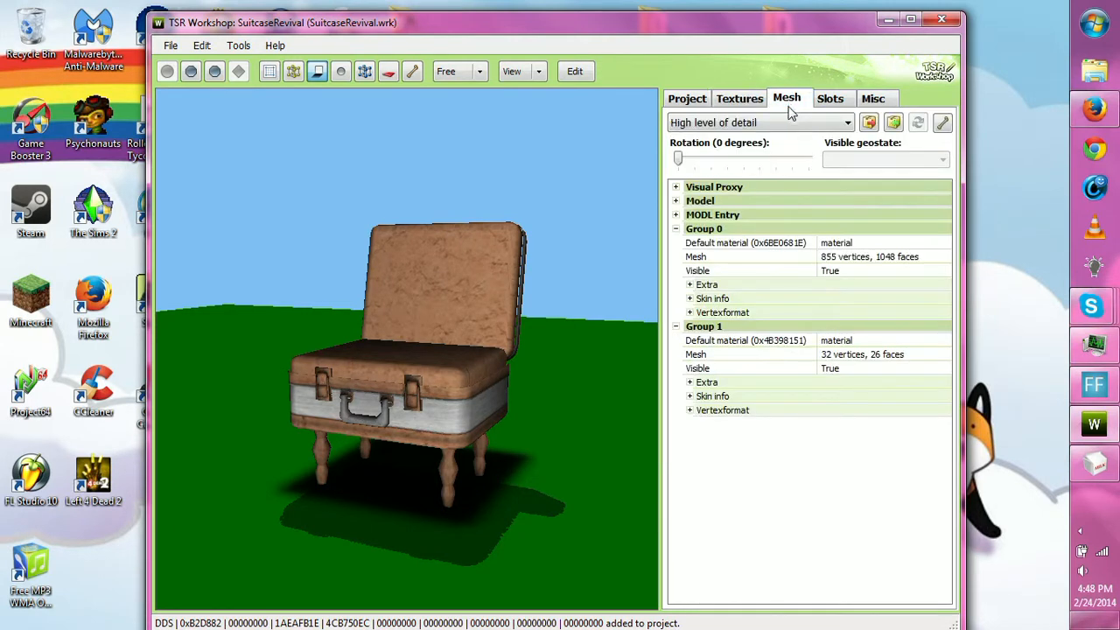
left_click(941, 371)
left_click(943, 376)
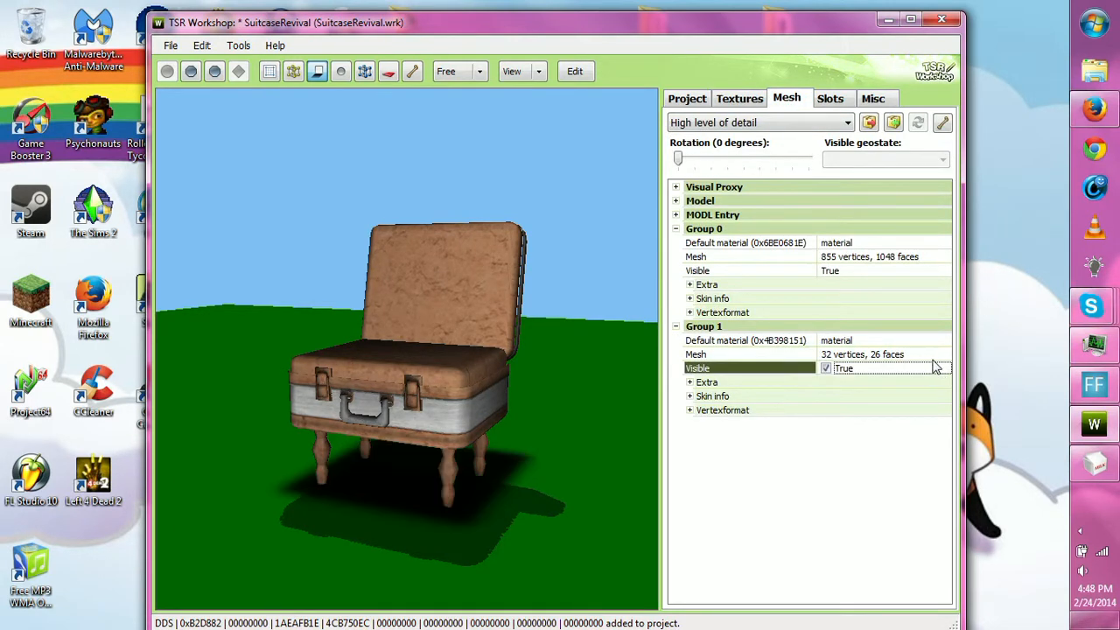
left_click(941, 342)
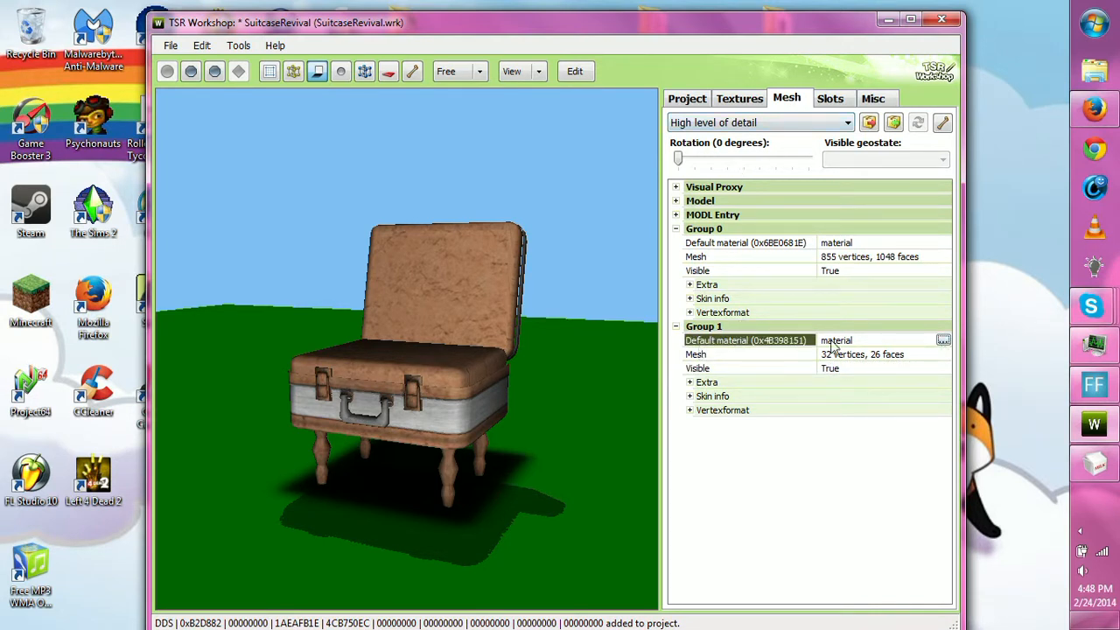
left_click(942, 340)
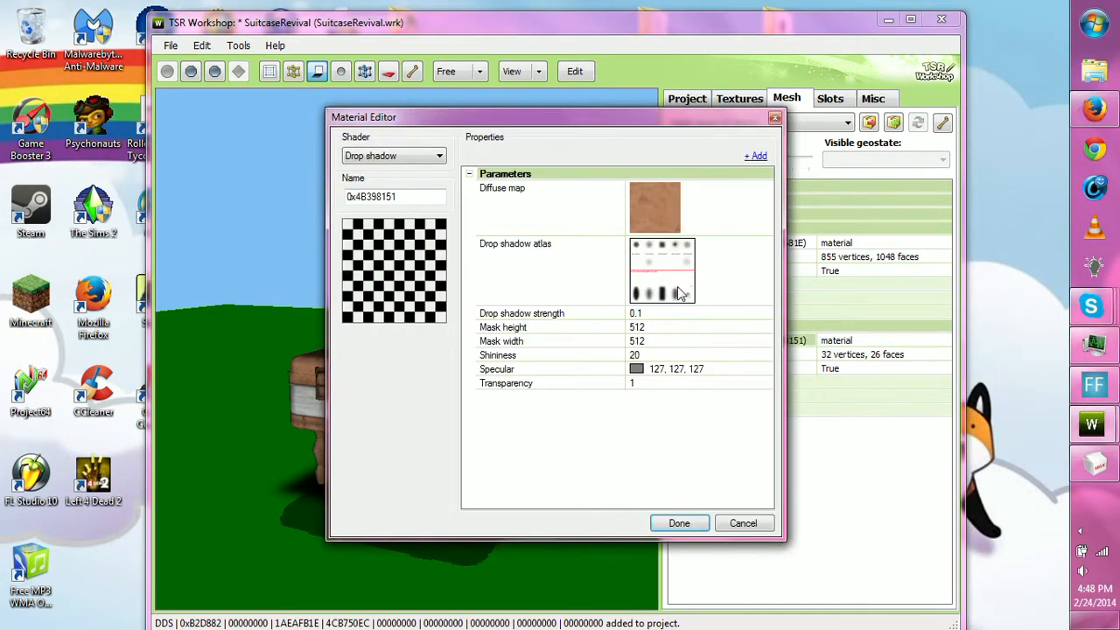
- Open the drop shadow atlas image and export it as a DirectDraw Surface file named shadows
left_click(730, 282)
left_click(758, 247)
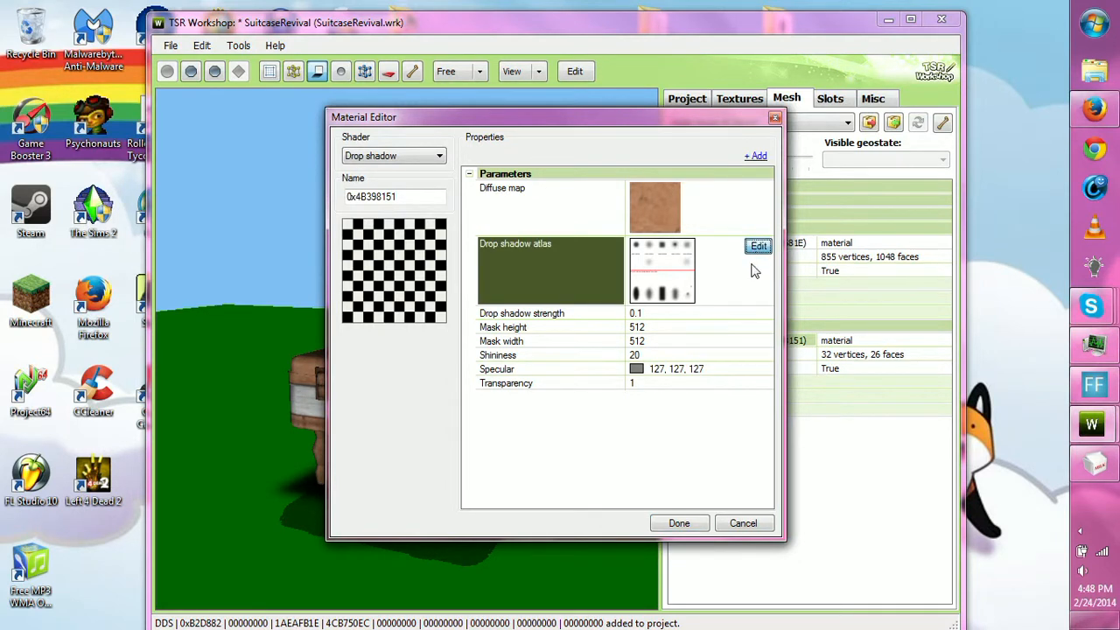
left_click_drag(507, 508, 472, 521)
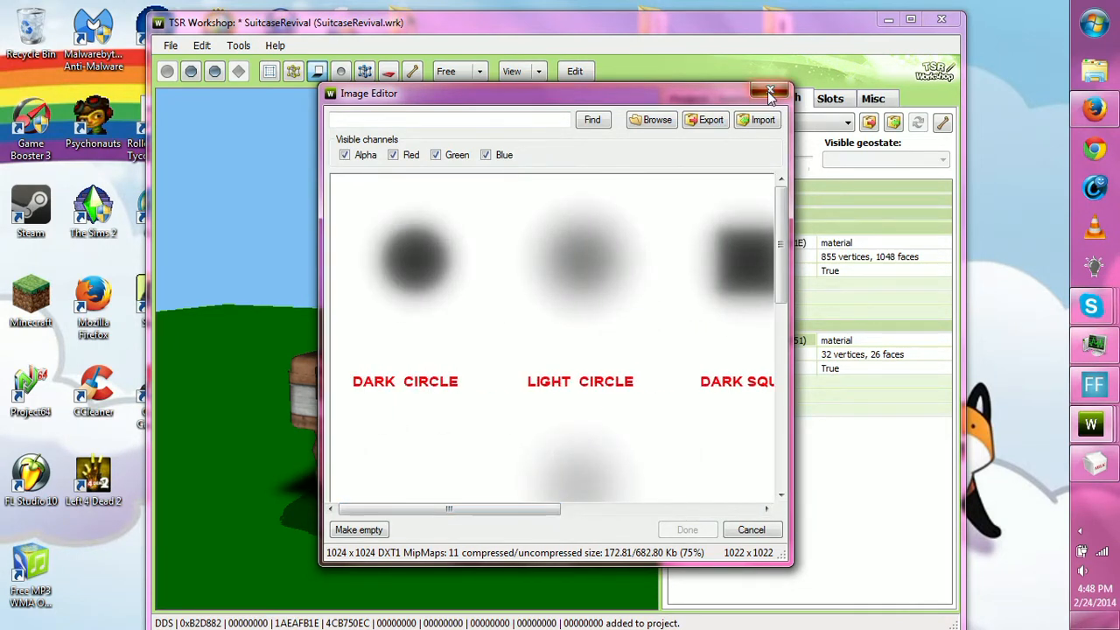
left_click(708, 120)
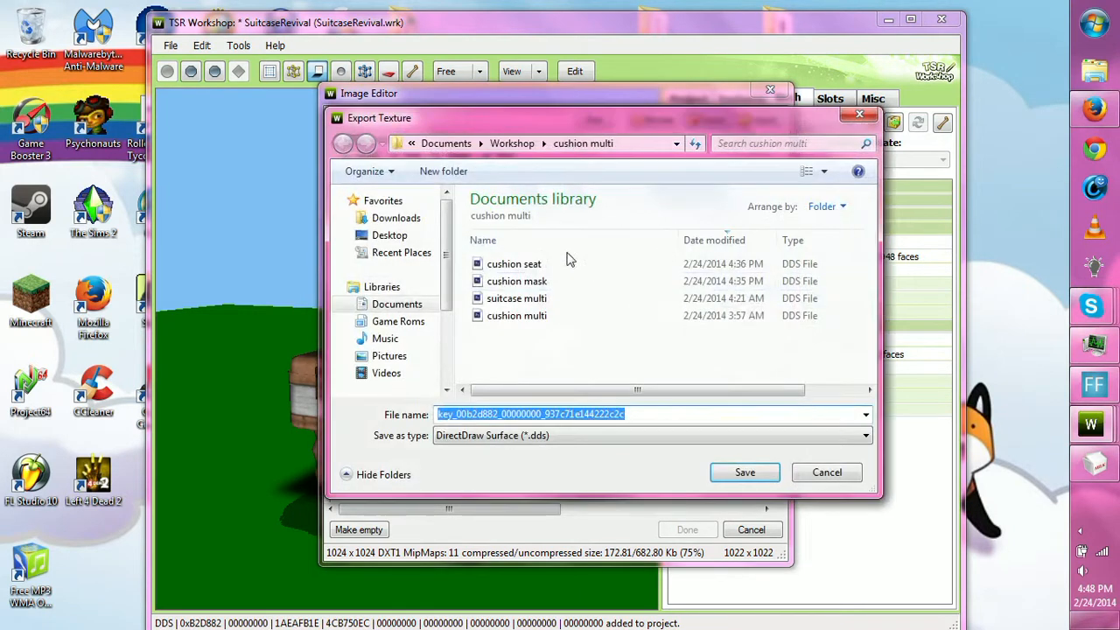
type("shadows")
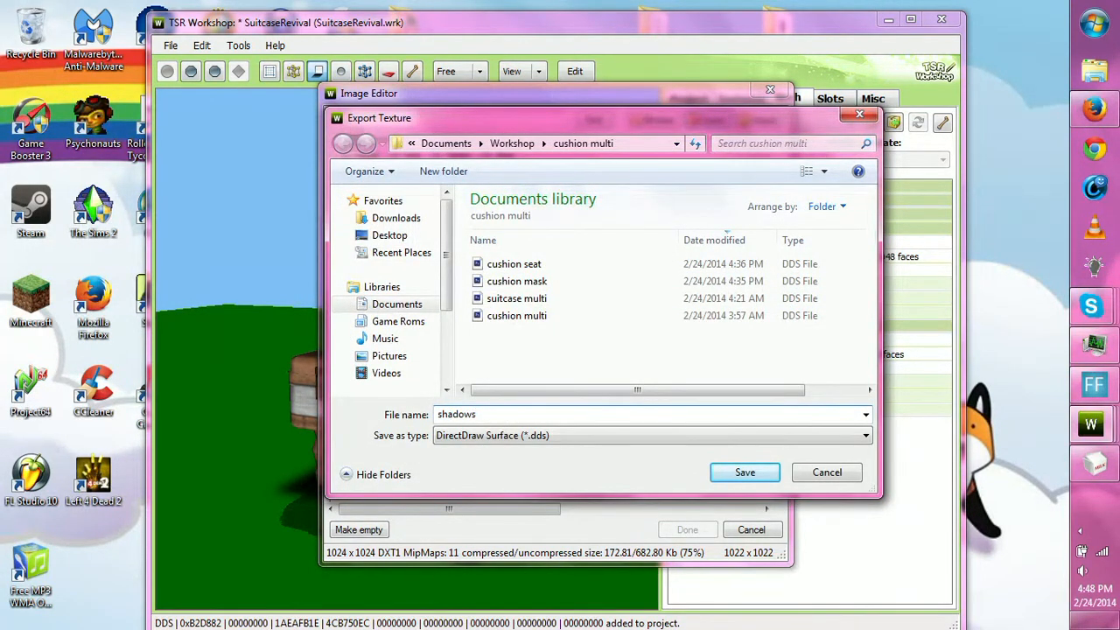
key("Return")
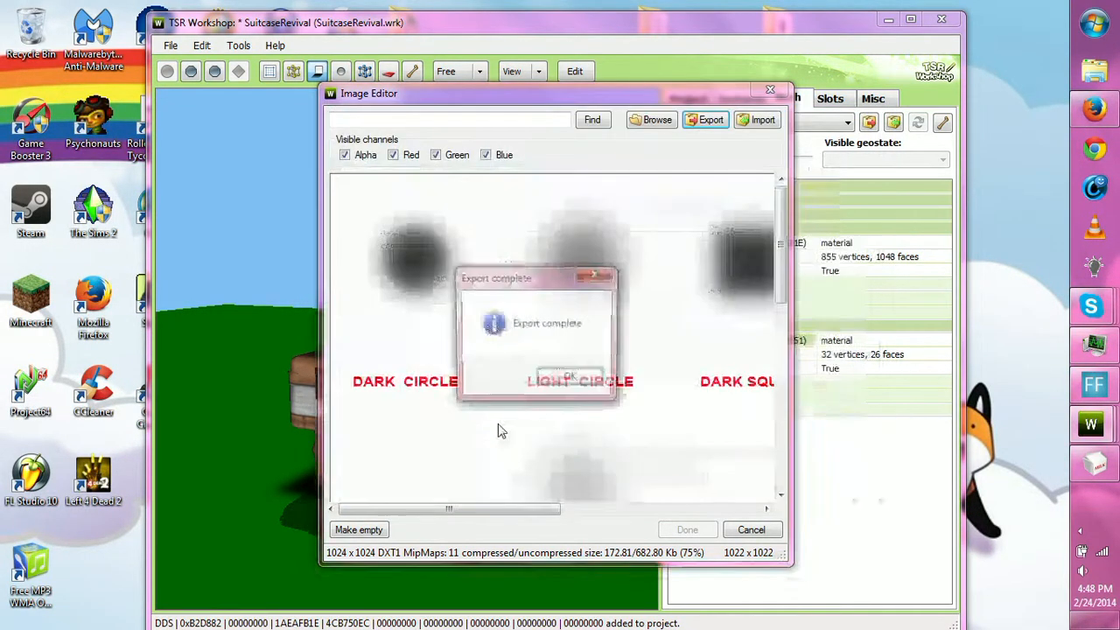
key("Return")
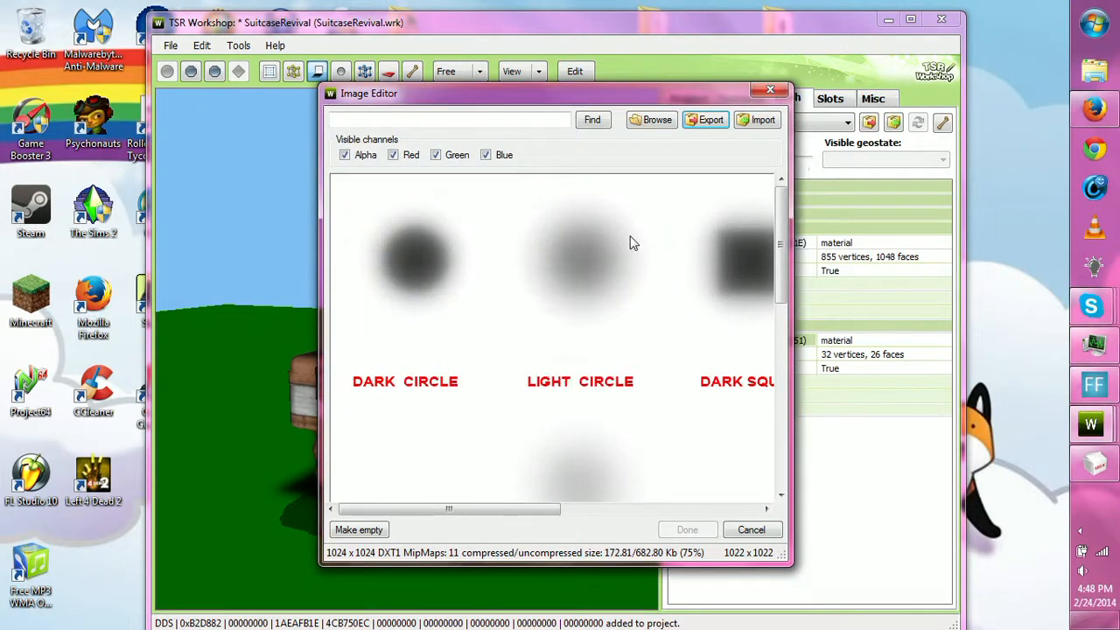
- Close the atlas image, accept the Group 1 material and save the SuitcaseRevival project
left_click(770, 89)
left_click(679, 523)
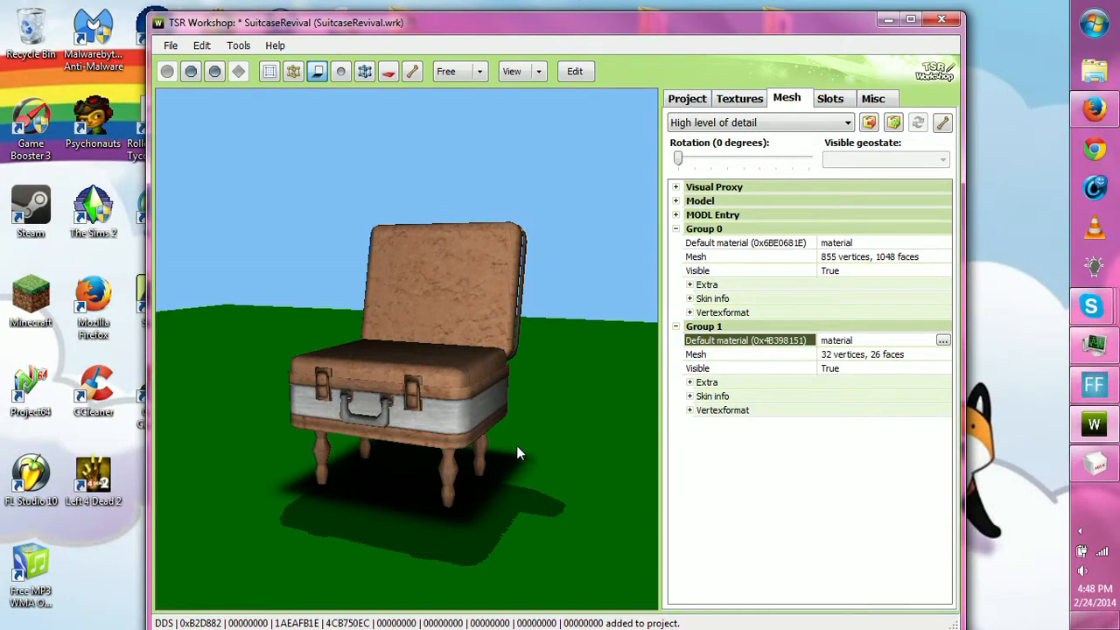
key("ctrl+s")
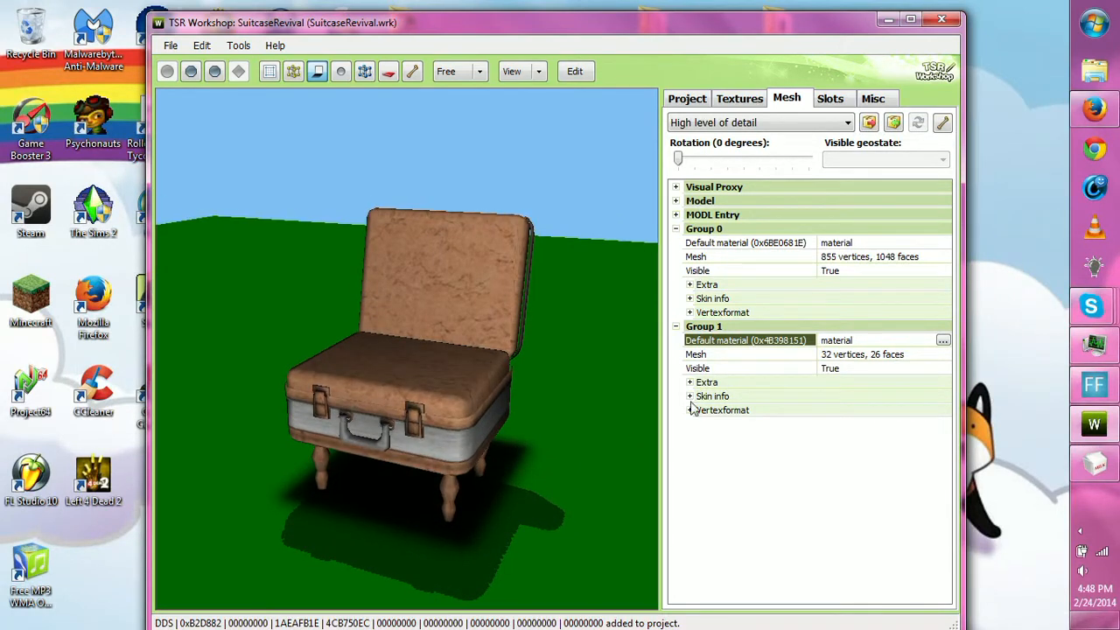
- Switch to MilkShape 3D and unhide Group 1, the shadow plane beneath the chair
left_click(1096, 470)
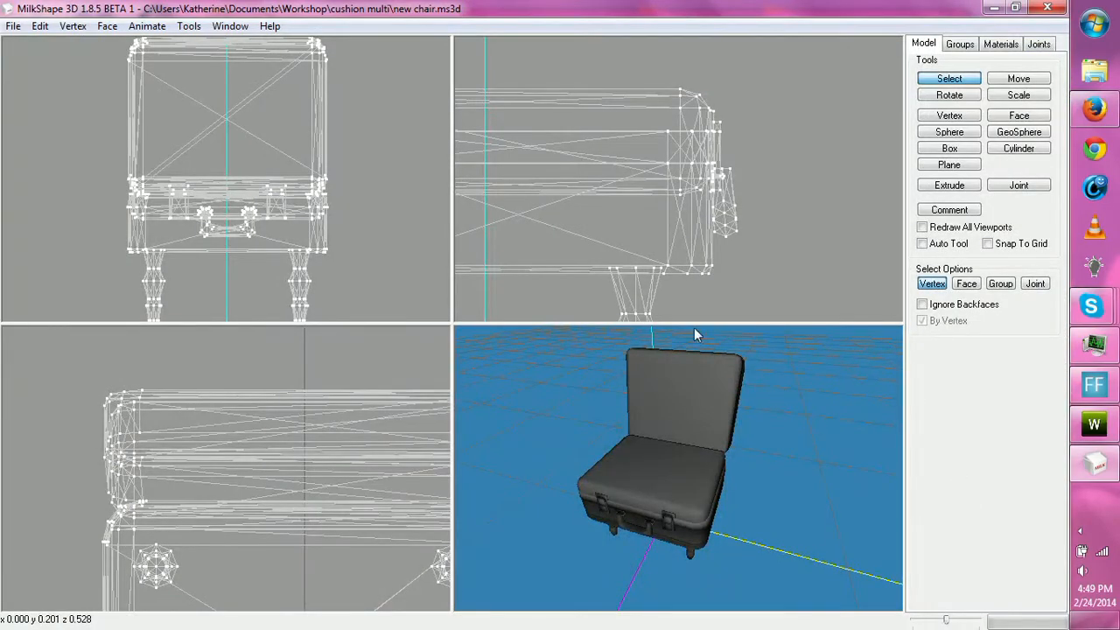
left_click(960, 44)
left_click(954, 73)
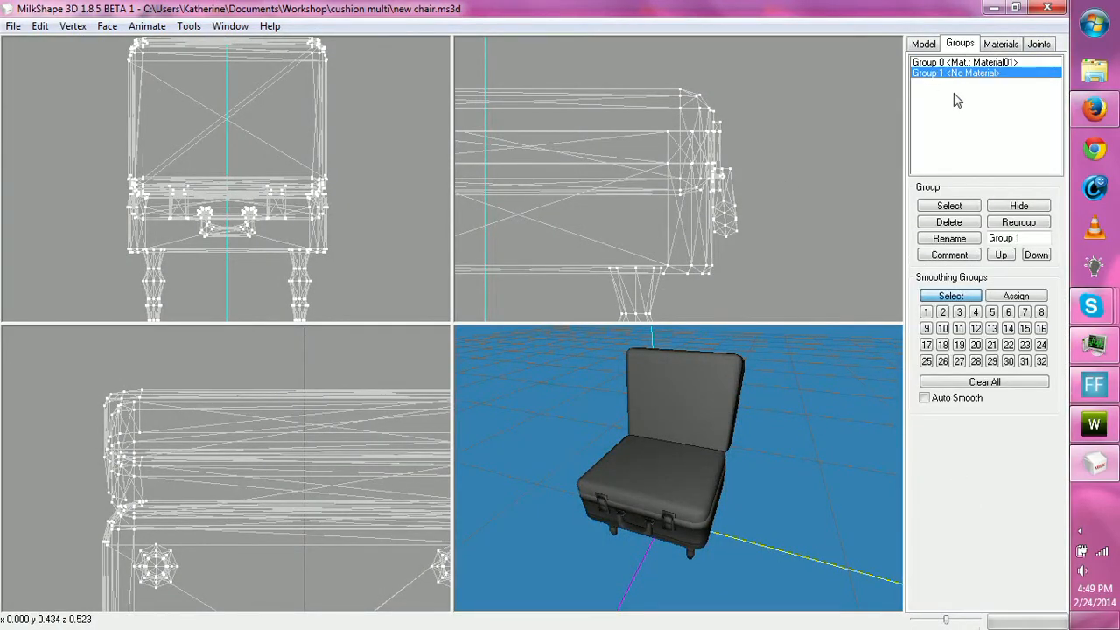
left_click(1019, 206)
left_click_drag(810, 510, 789, 465)
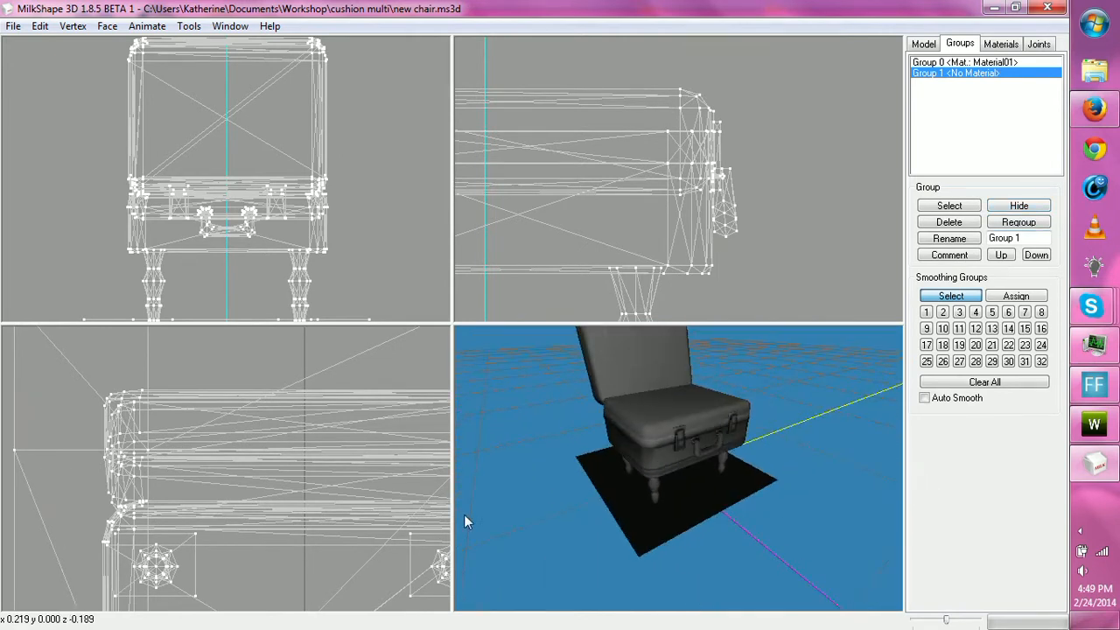
- Select the faces of the four small shadow squares beneath the chair legs
left_click_drag(206, 523, 219, 365, "ctrl")
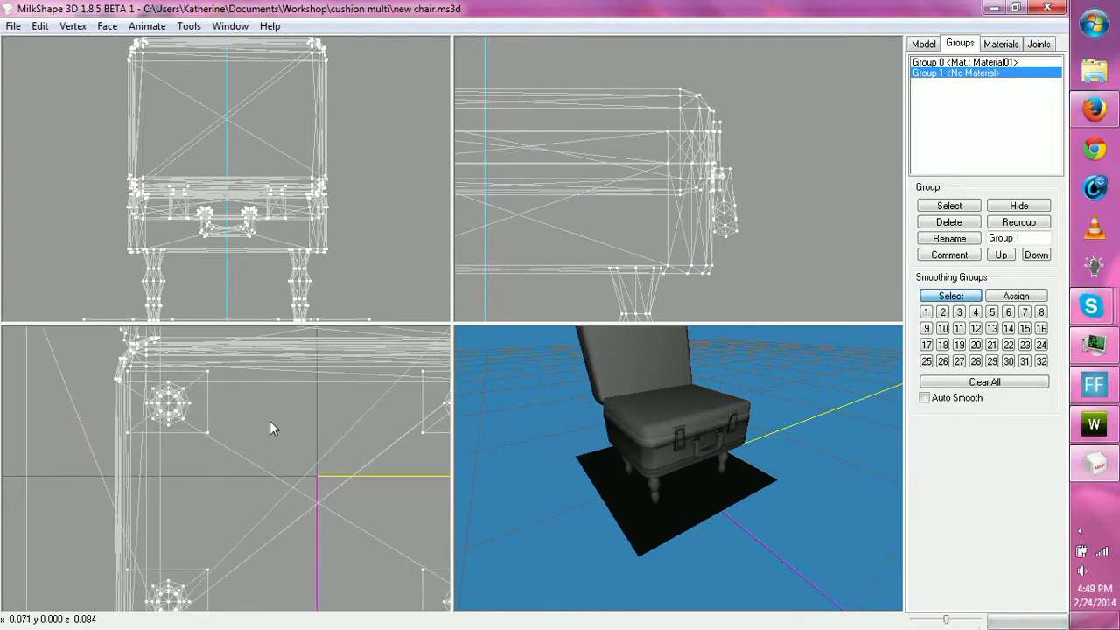
scroll(270, 425, "down", 2)
scroll(280, 433, "down", 3)
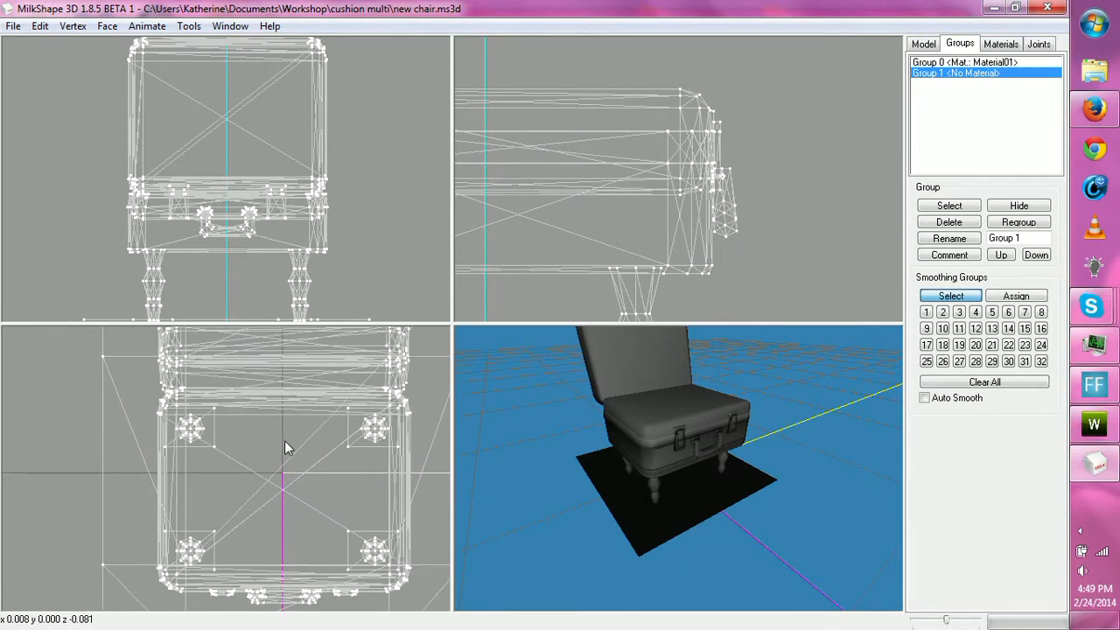
scroll(285, 442, "up", 2)
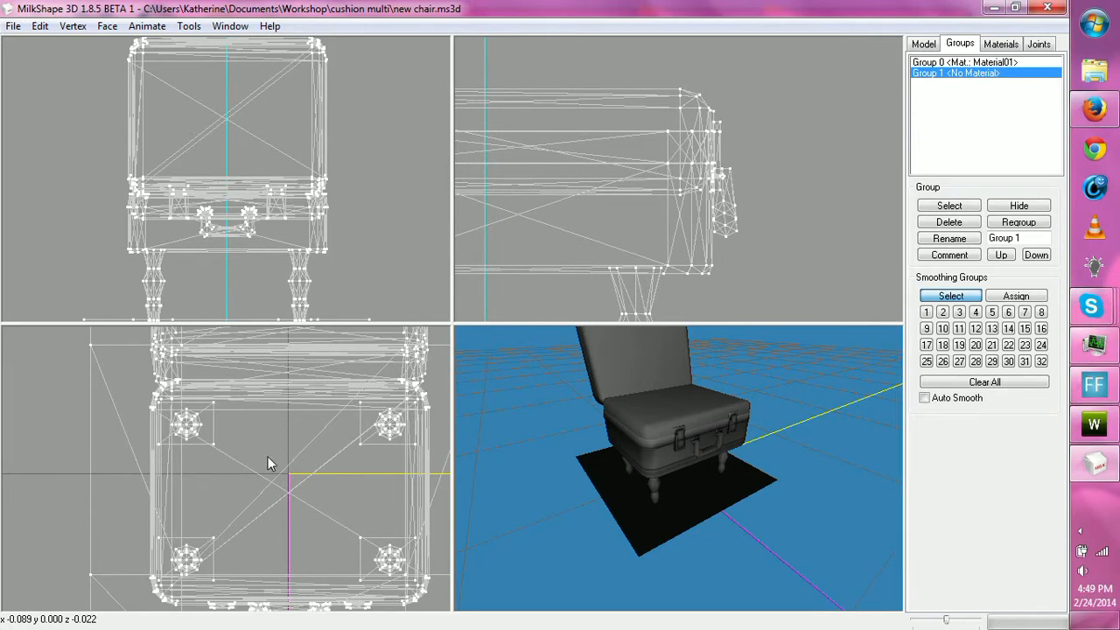
left_click_drag(197, 438, 216, 456, "shift")
left_click(929, 44)
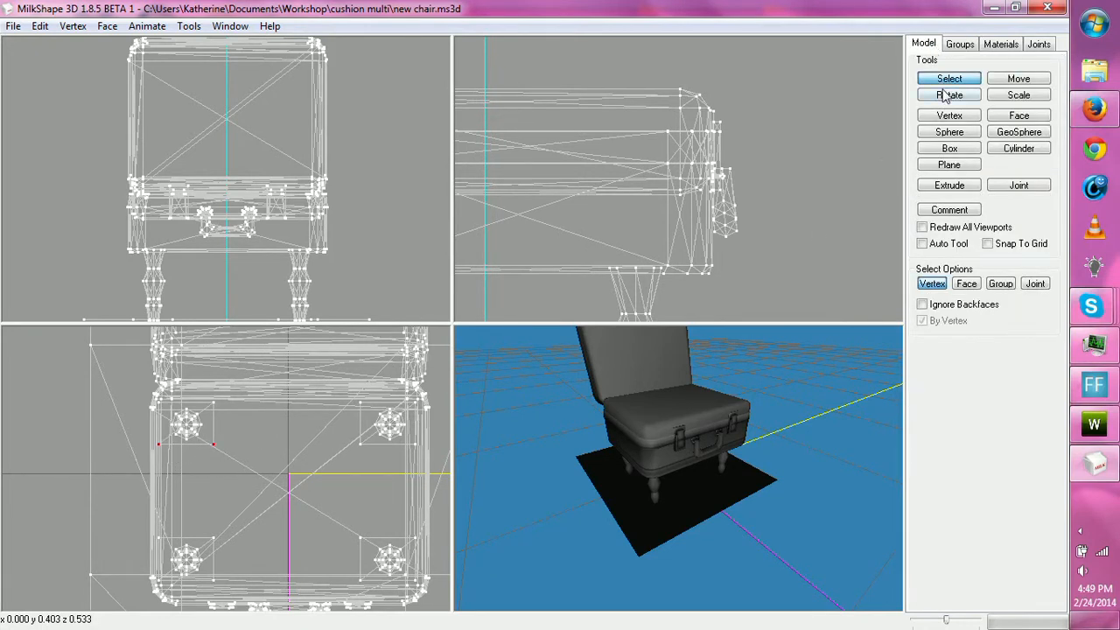
left_click(966, 283)
left_click_drag(147, 429, 165, 475)
left_click_drag(260, 523, 267, 471, "ctrl")
left_click_drag(145, 531, 226, 481, "shift")
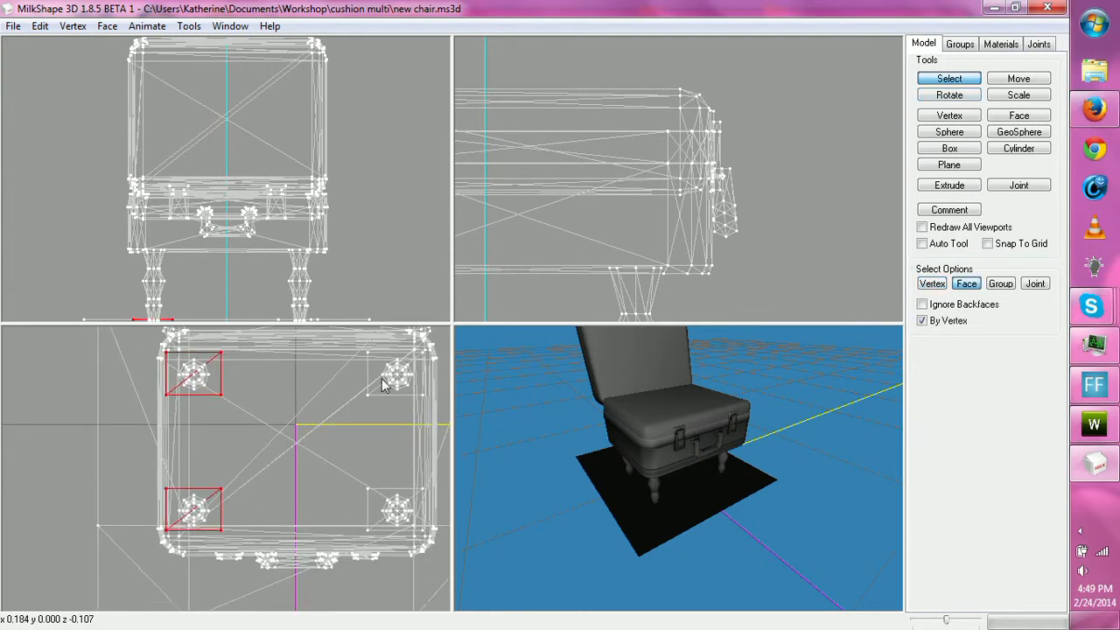
left_click_drag(359, 383, 376, 406, "shift")
left_click_drag(372, 506, 375, 507, "shift")
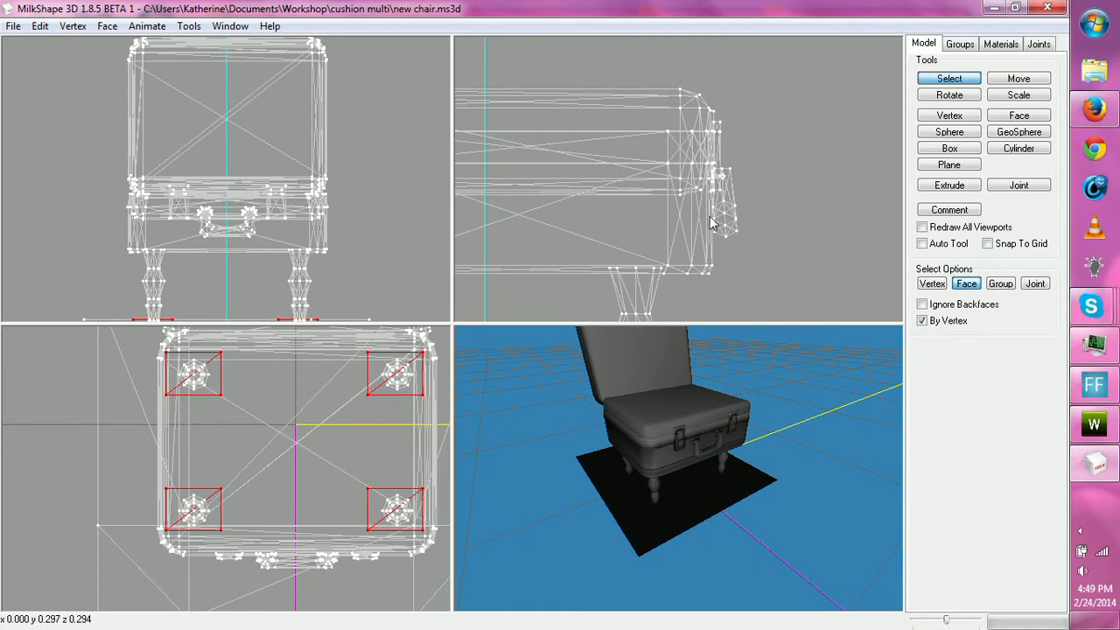
- Select all of Group 1 and assign it a new material that uses the shadows.dds texture
left_click(962, 46)
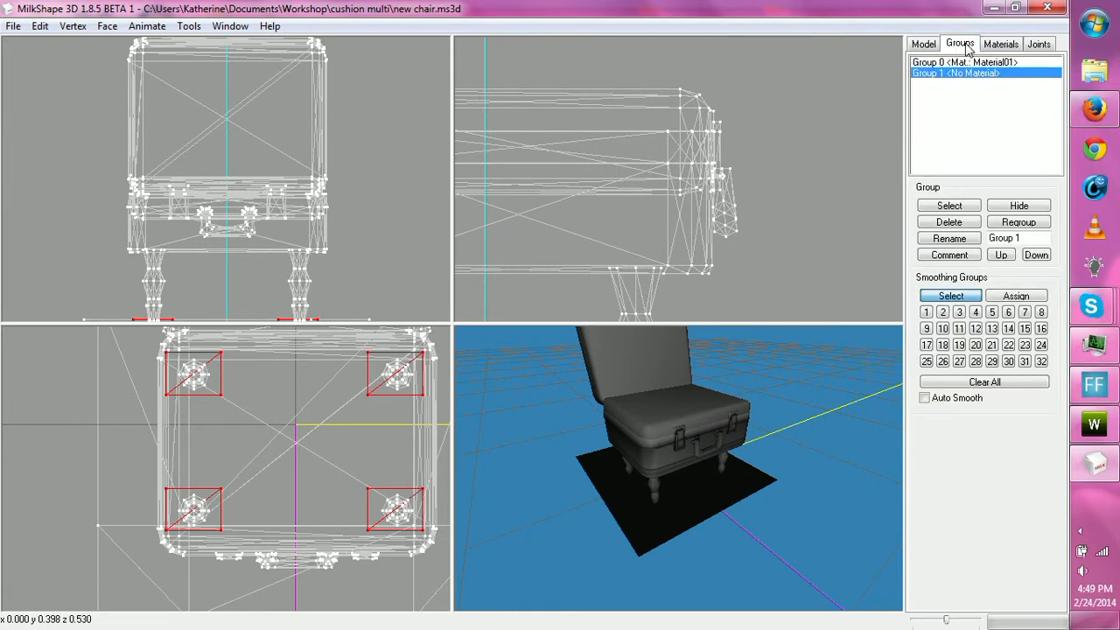
left_click(950, 207)
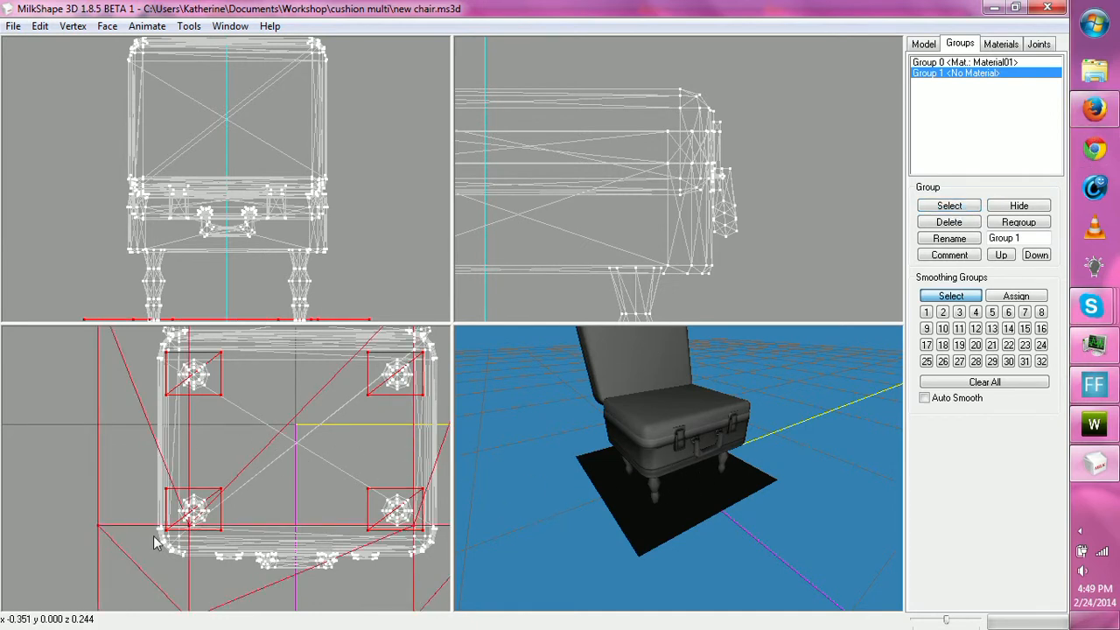
left_click(1013, 48)
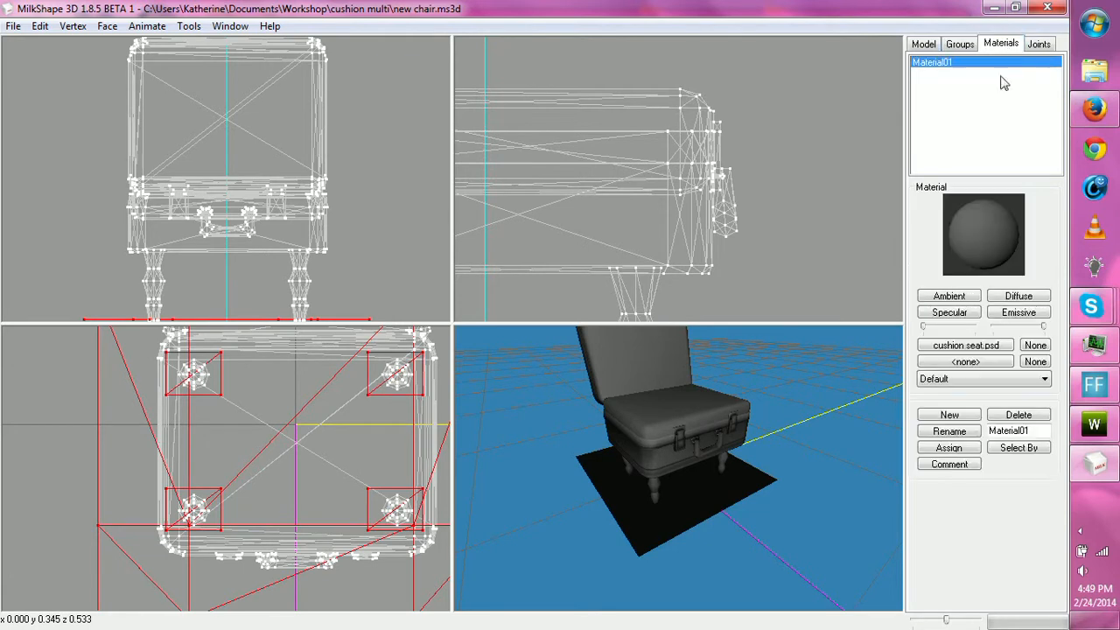
left_click(950, 414)
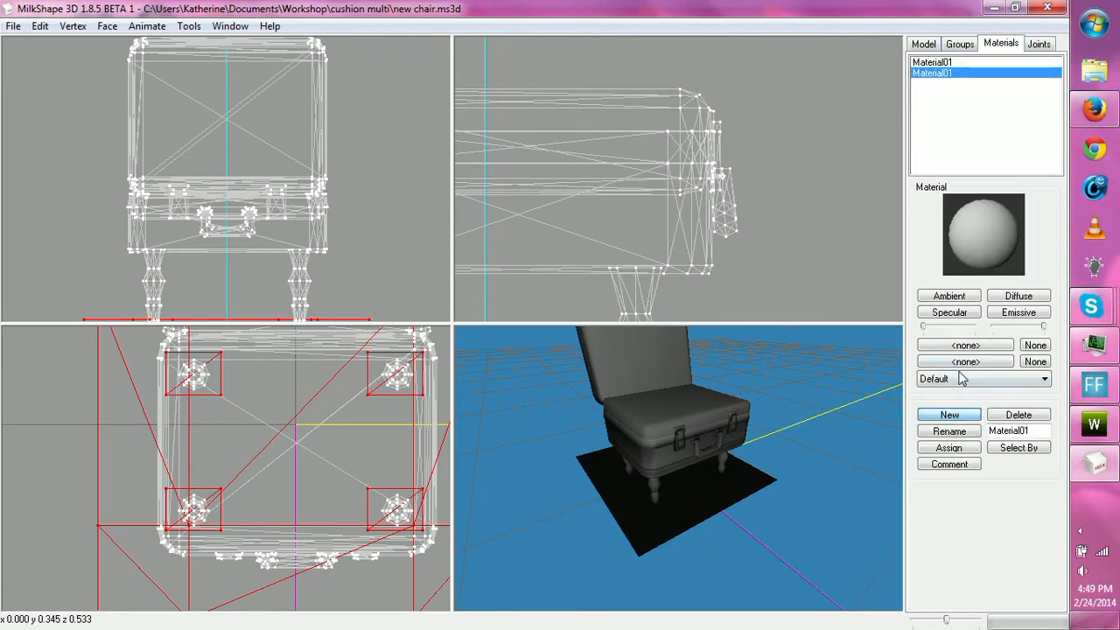
left_click(966, 345)
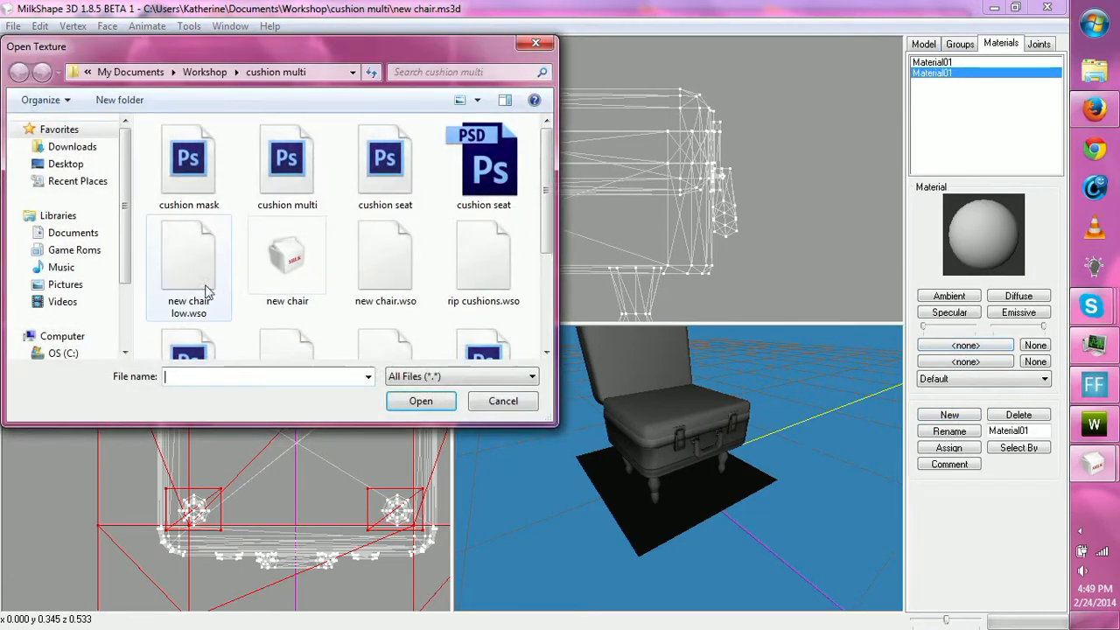
scroll(551, 228, "down", 3)
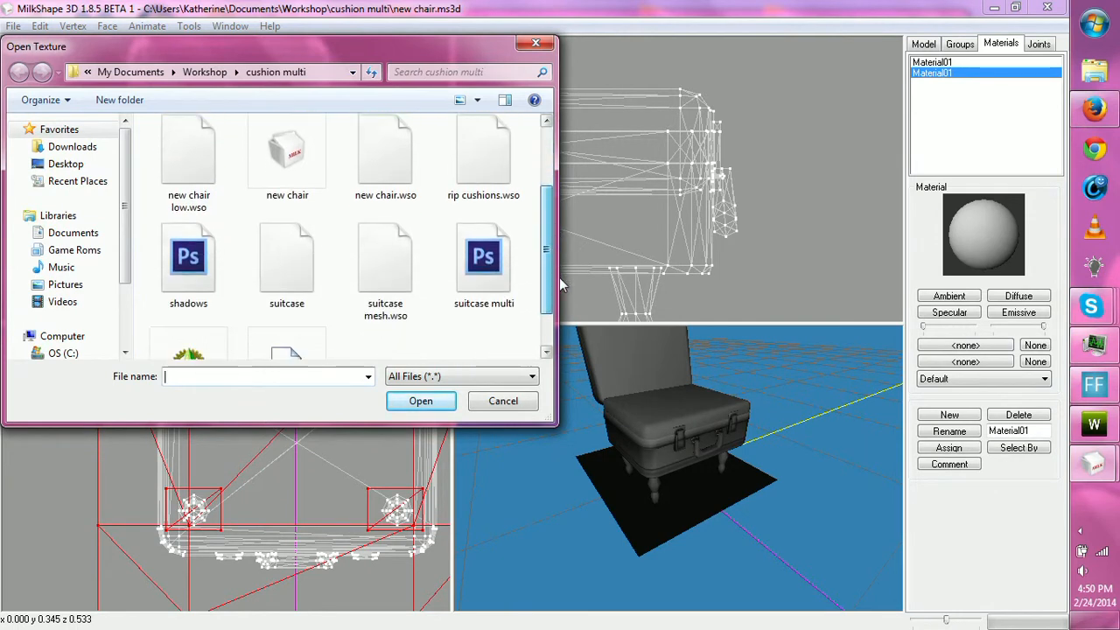
left_click(230, 239)
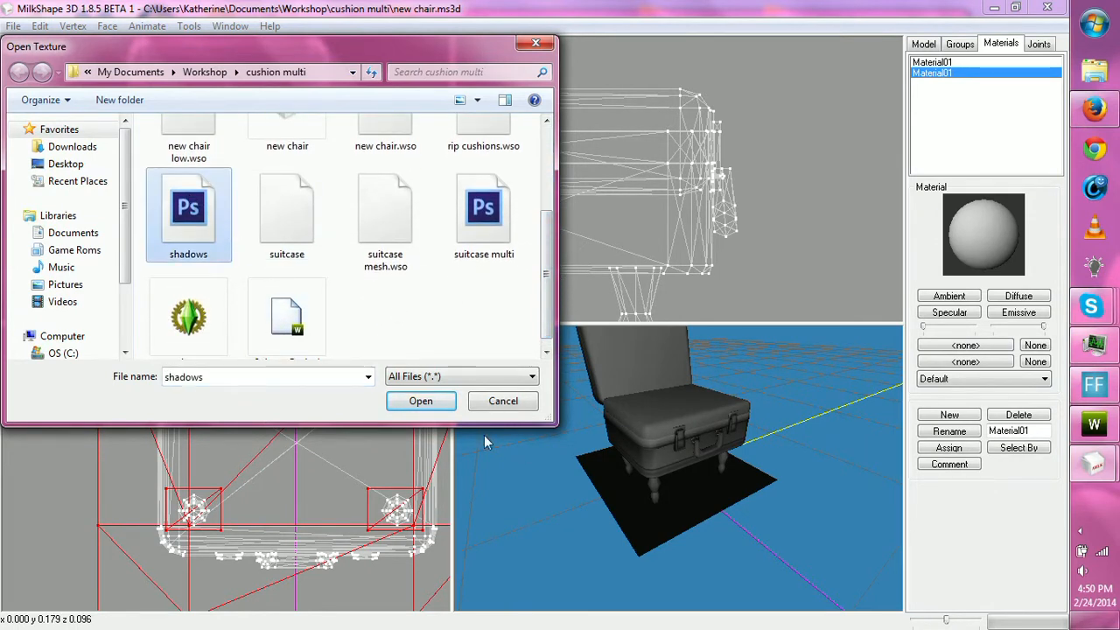
left_click(422, 404)
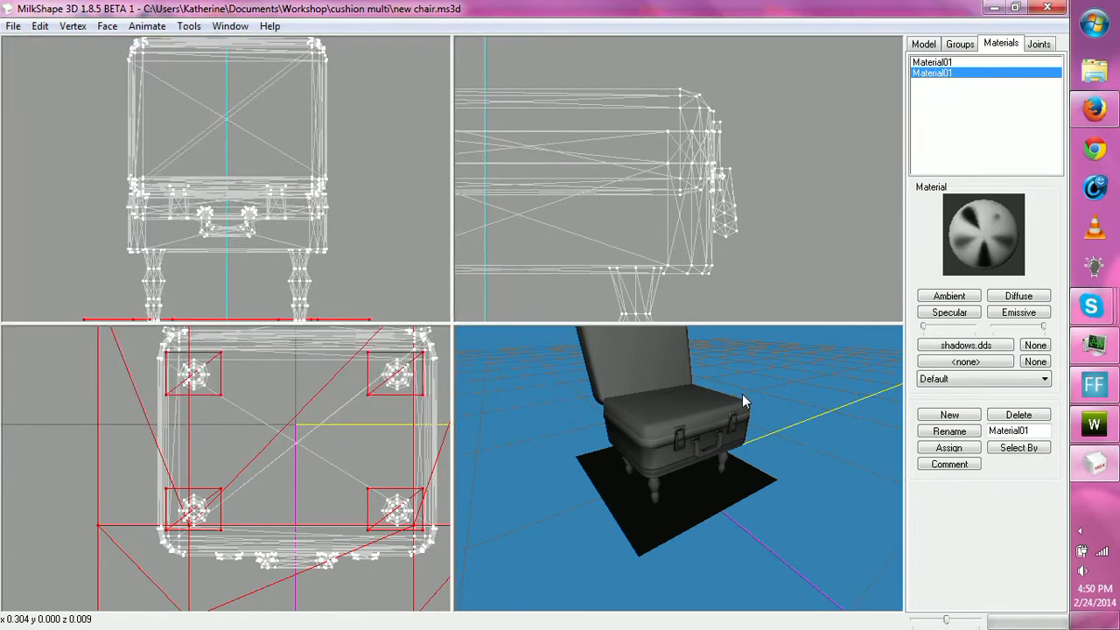
left_click(948, 448)
- Open the Texture Coordinate Editor for Group 1 and bring the shadow blobs above the red line into view
left_click_drag(880, 483, 820, 420)
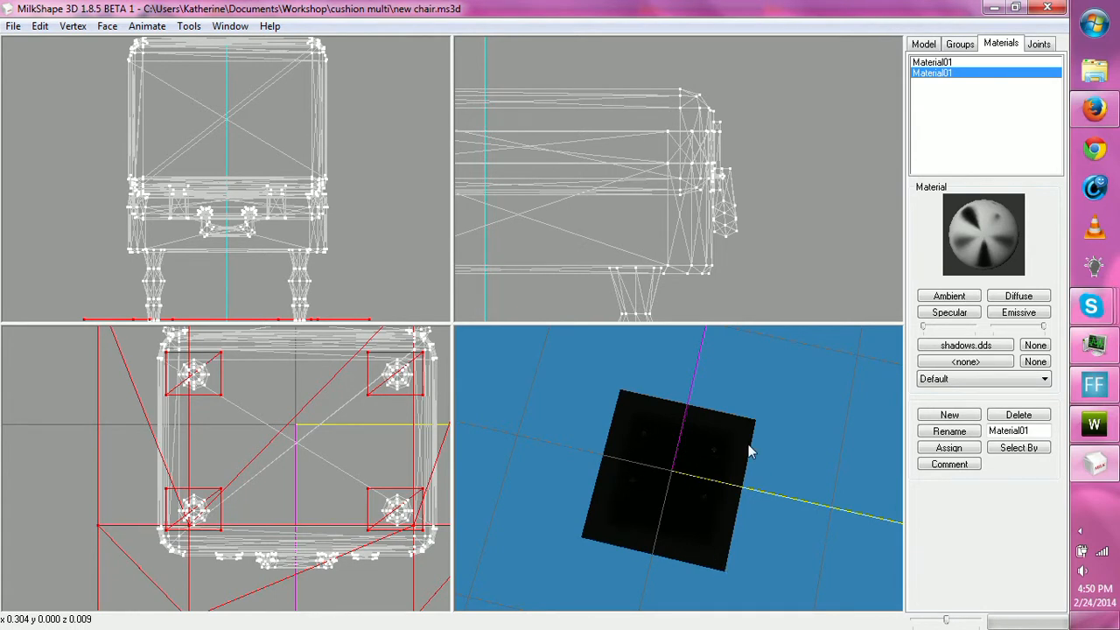
left_click_drag(707, 470, 654, 490)
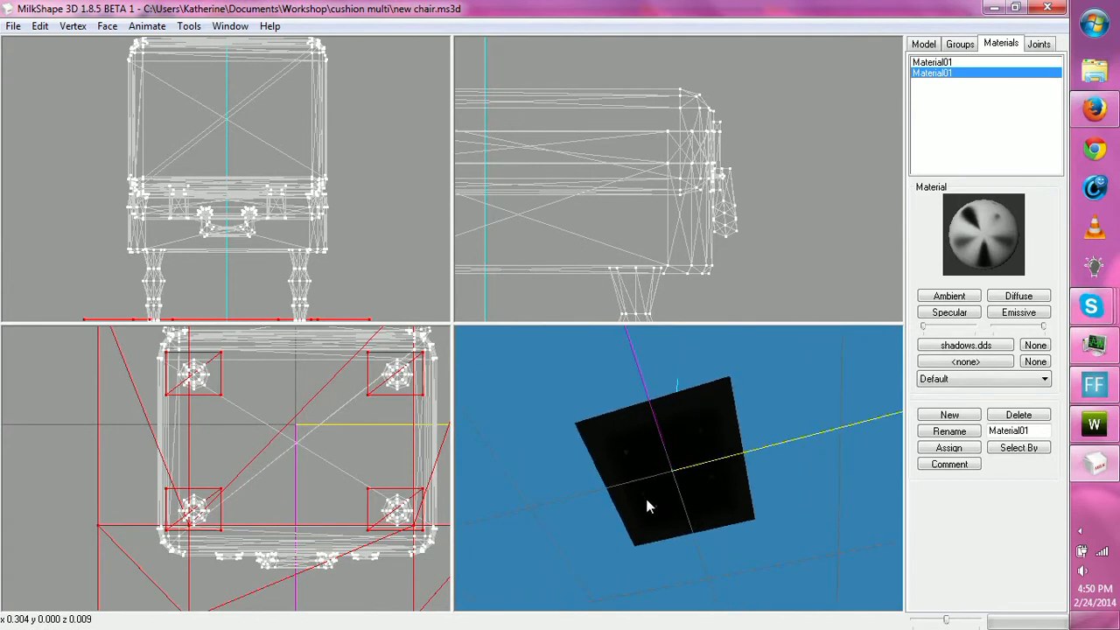
key("ctrl+t")
right_click_drag(700, 285, 711, 354)
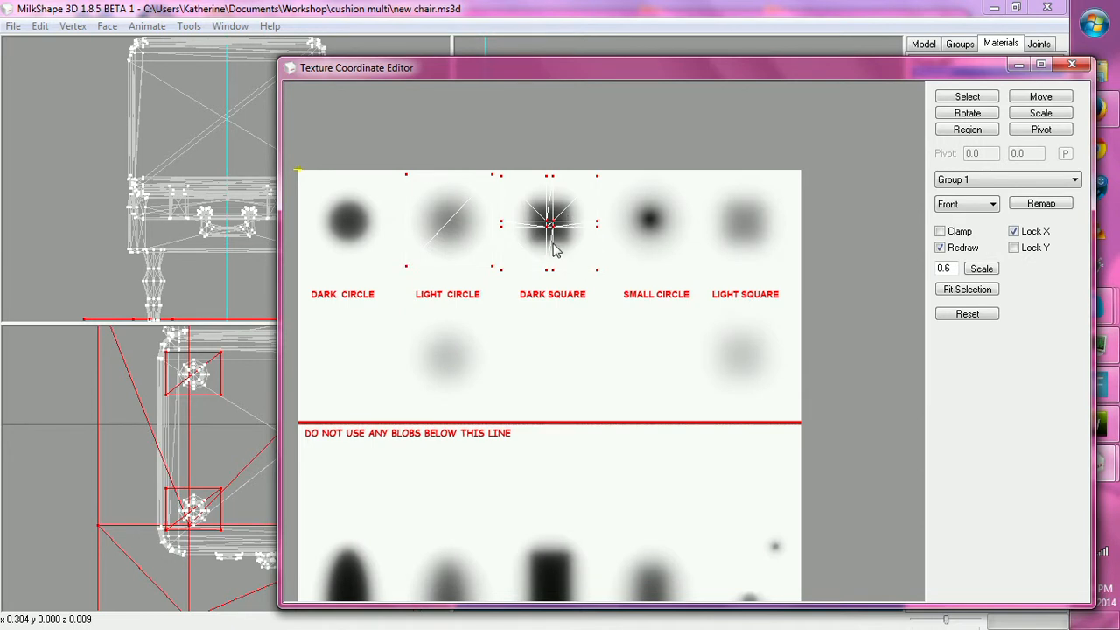
- Unlock X, lock Y, and move the selected texture coordinates horizontally from the Dark Square blob onto the Light Square blob
left_click(968, 97)
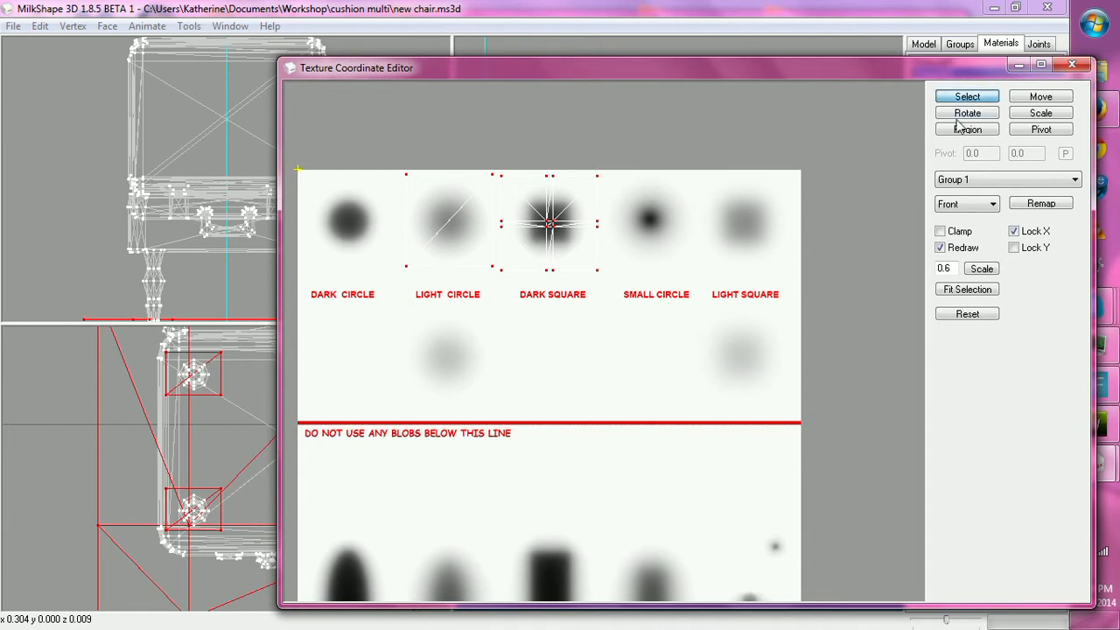
left_click(1014, 232)
left_click(1041, 97)
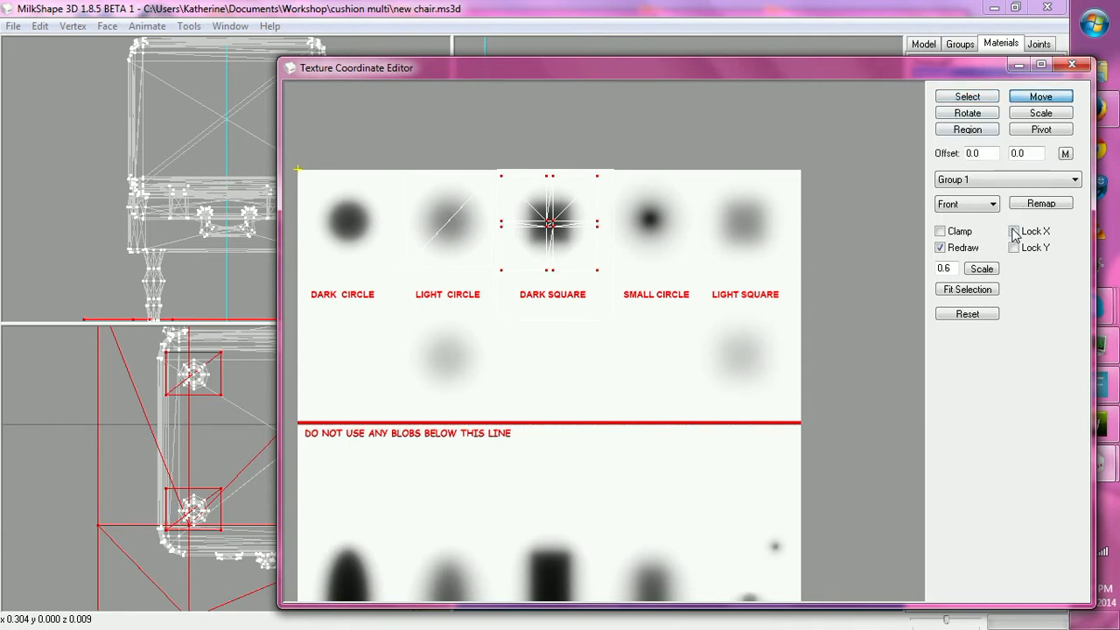
left_click(1014, 248)
left_click_drag(599, 336, 782, 462)
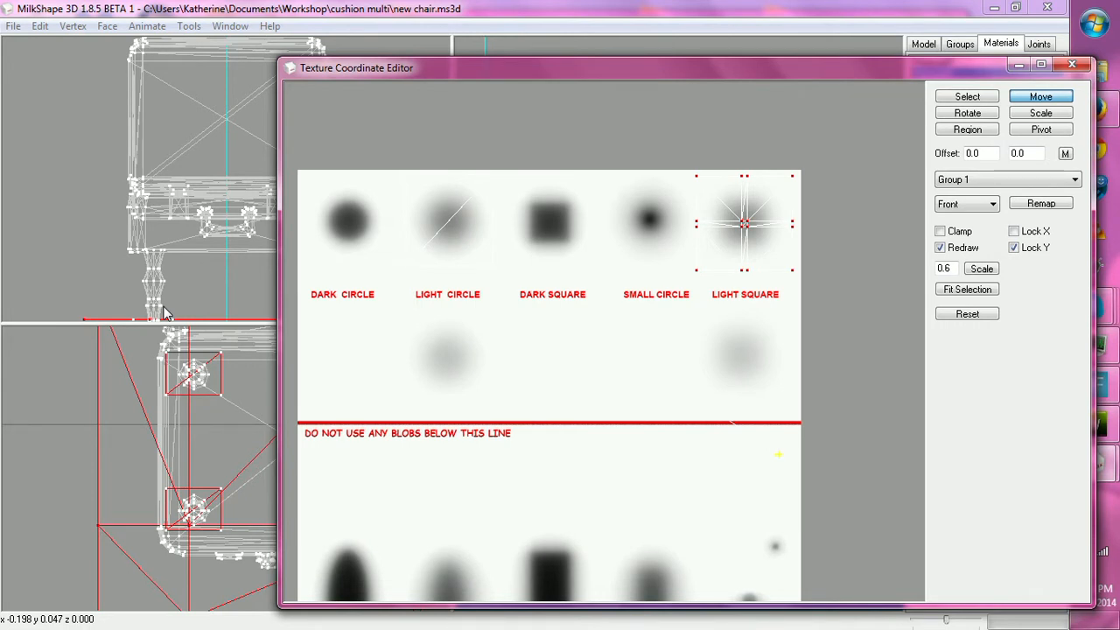
- Select the texture coordinates over the Light Circle blob and minimize the Texture Coordinate Editor
left_click(967, 96)
left_click_drag(362, 156, 524, 354)
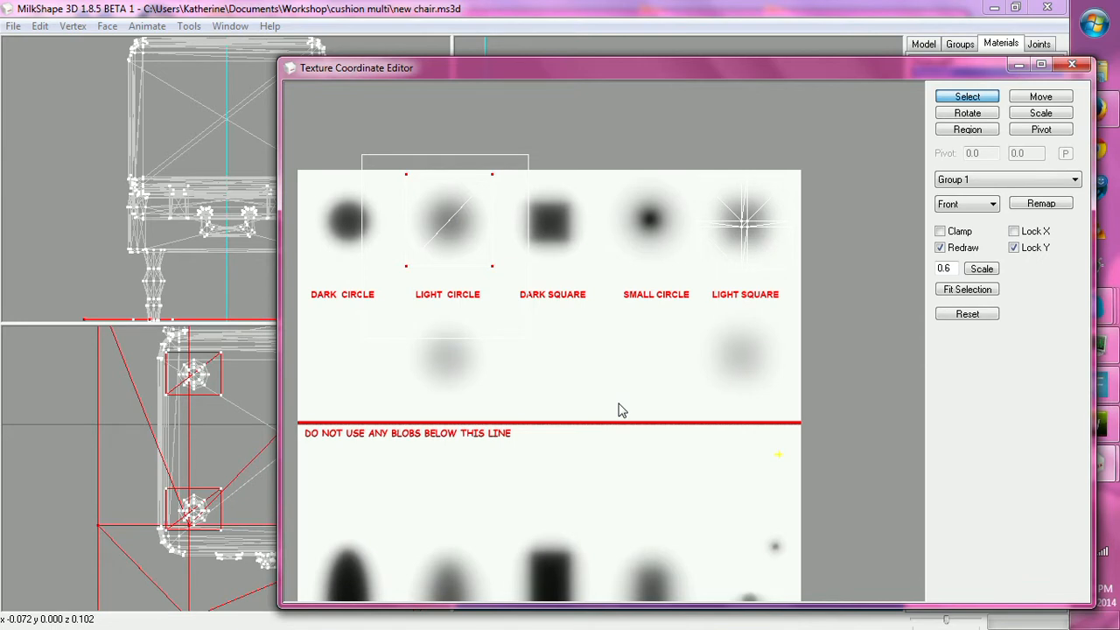
left_click(1018, 66)
mouse_move(689, 482)
left_mouse_down()
mouse_move(711, 469)
mouse_move(704, 492)
left_mouse_up()
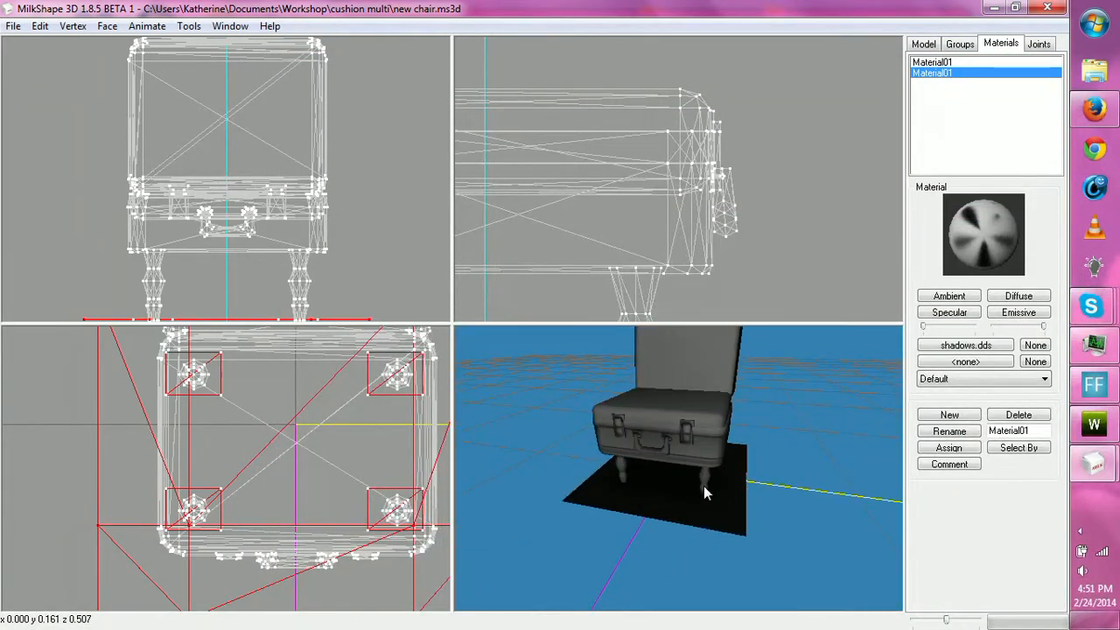
- Export the remapped model as a TSRW Object, overwriting new chair.wso in the cushion multi folder
left_click(14, 25)
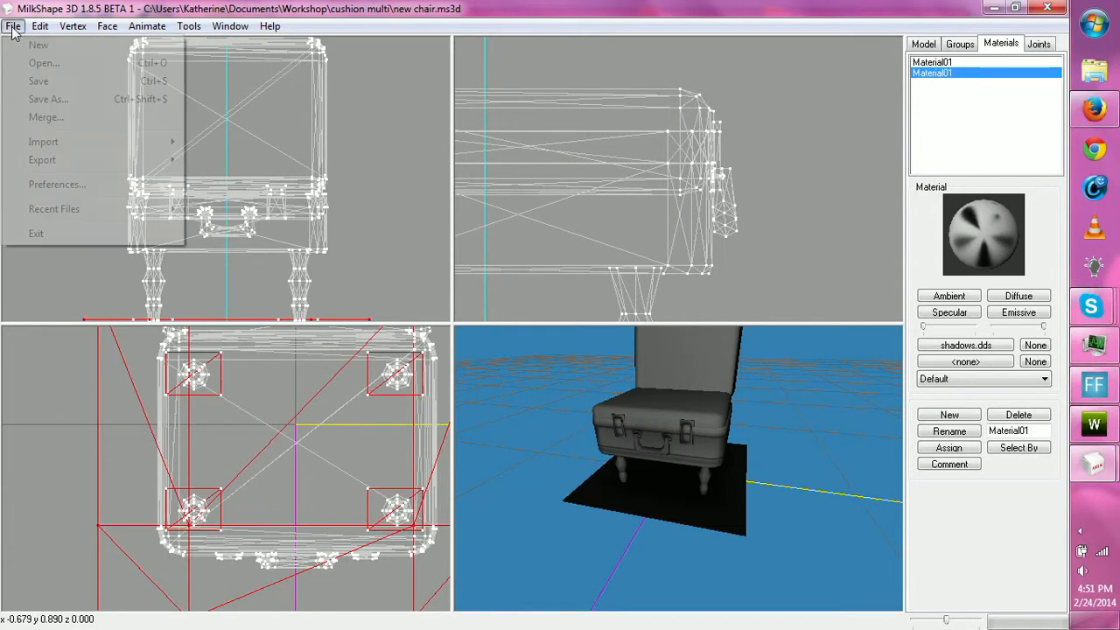
mouse_move(178, 158)
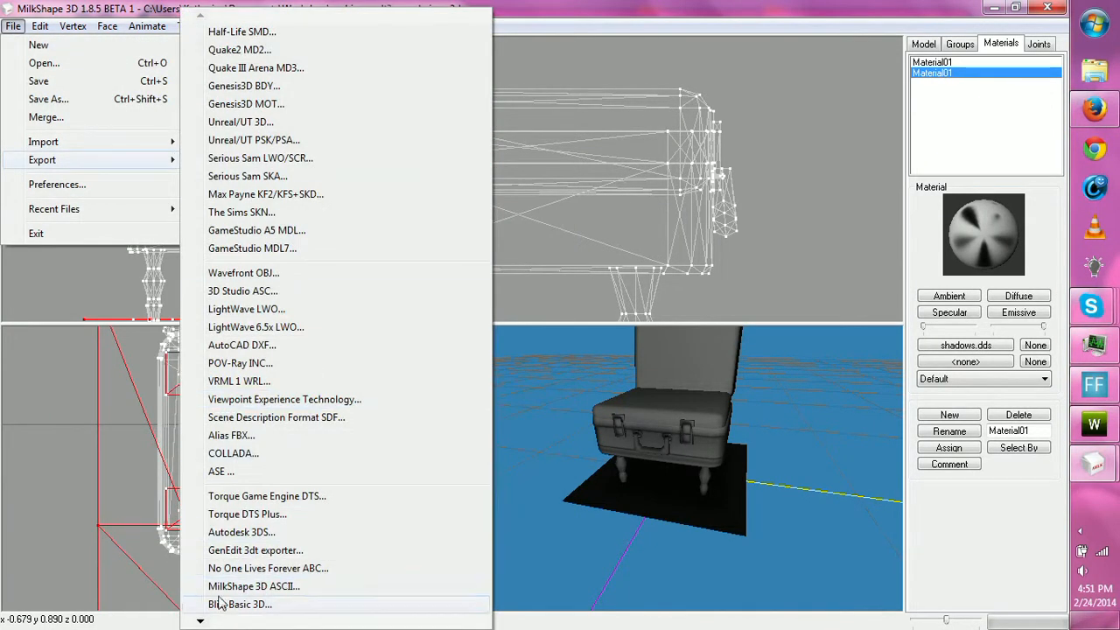
mouse_move(200, 622)
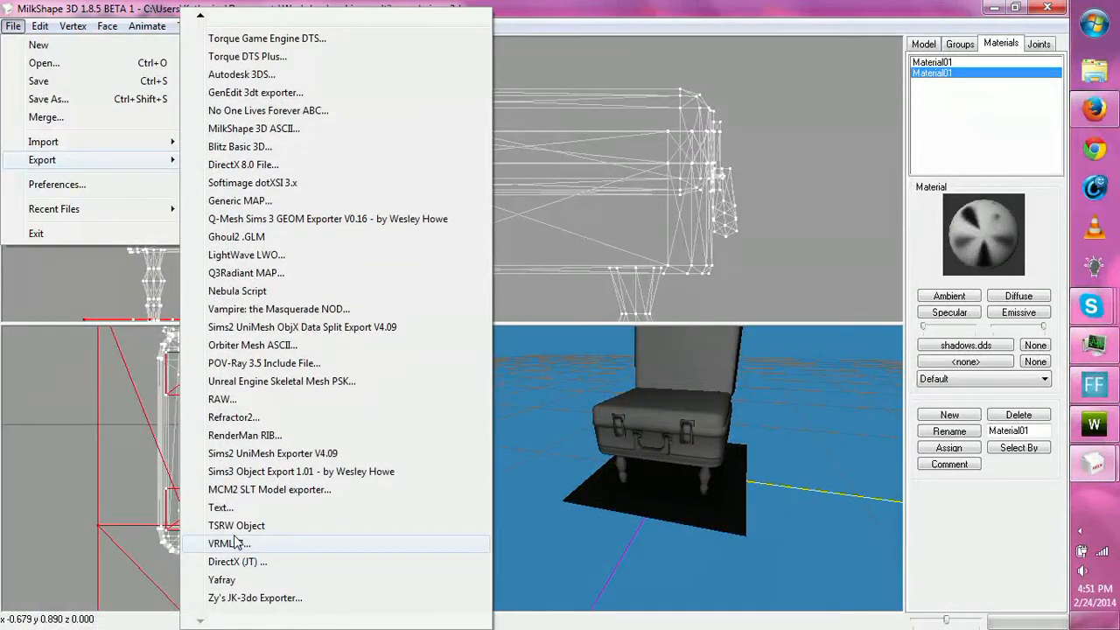
left_click(232, 535)
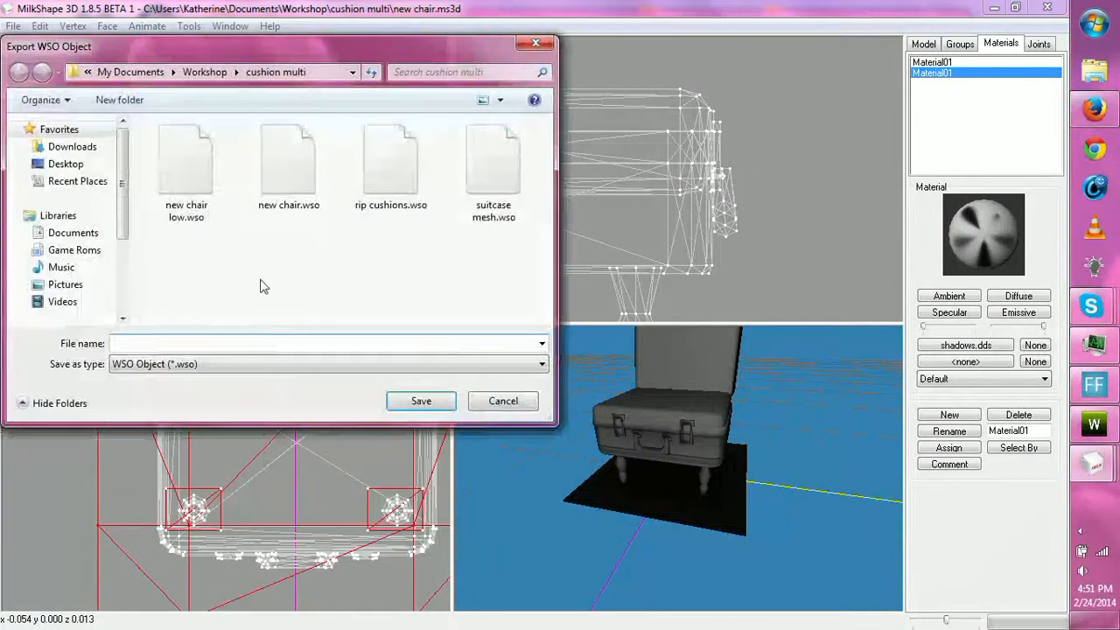
left_click(292, 196)
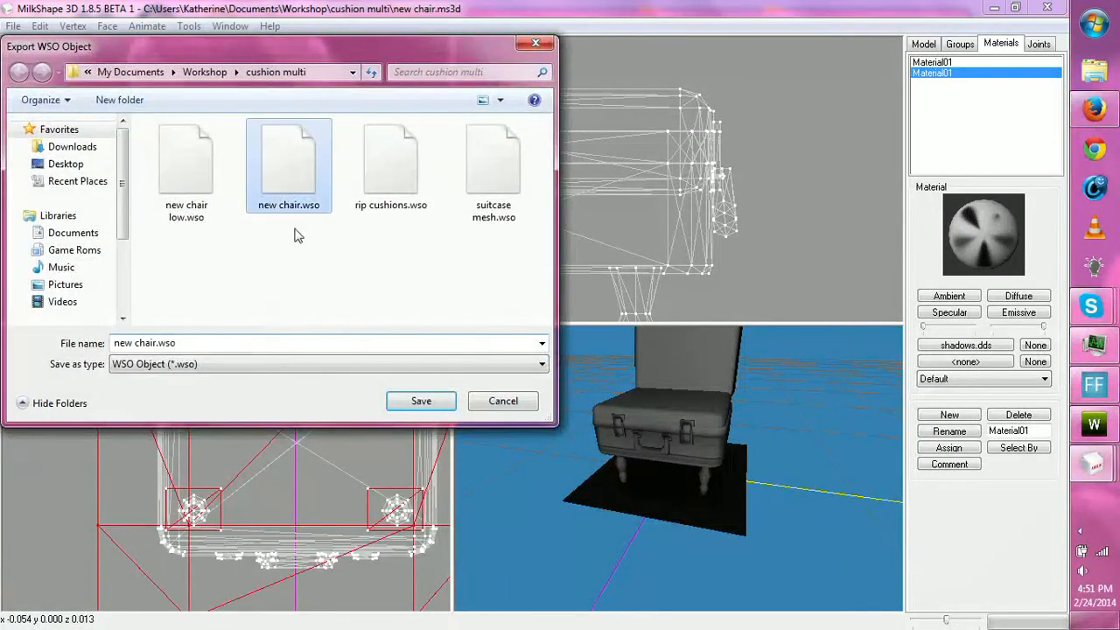
left_click(421, 402)
left_click(581, 327)
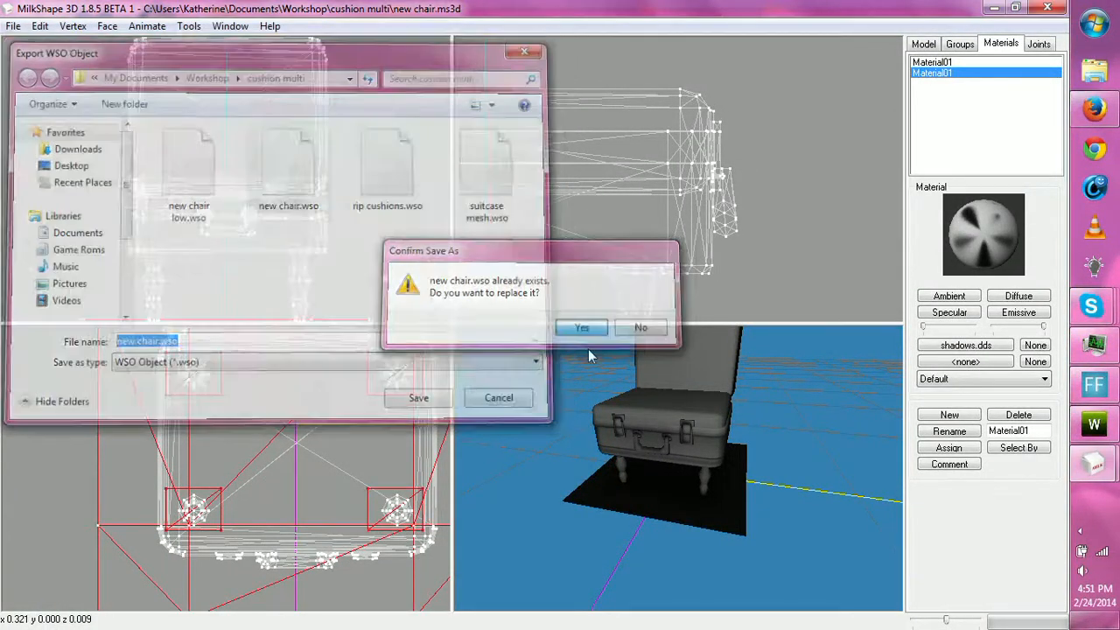
- Switch to TSR Workshop, import new chair.wso as the high level of detail mesh, and inspect the shadow beneath the chair
left_click(1098, 433)
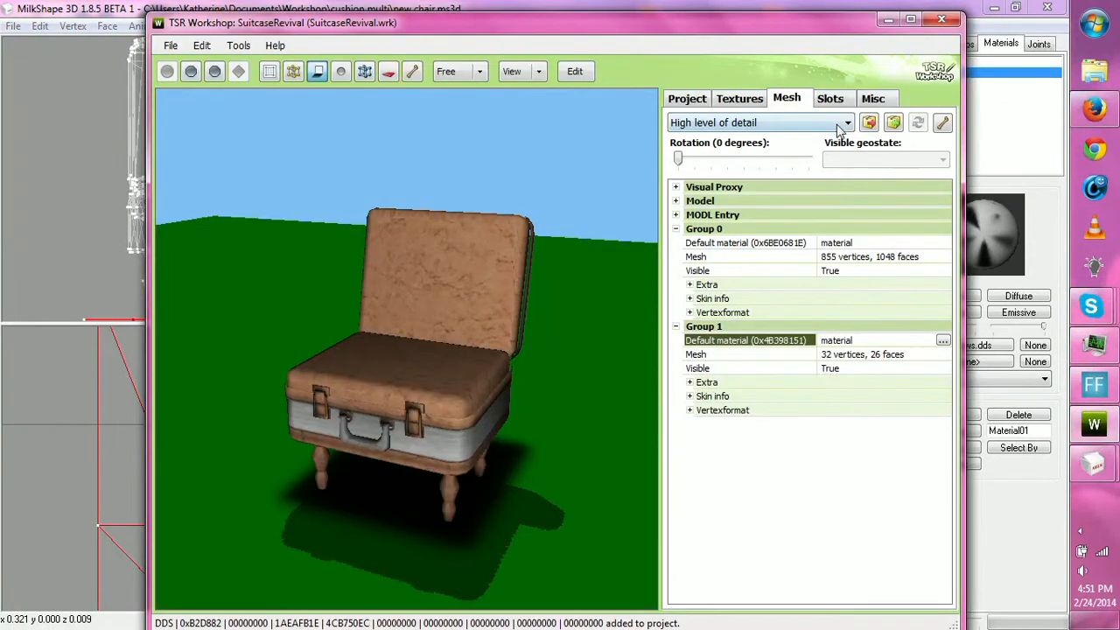
left_click(896, 124)
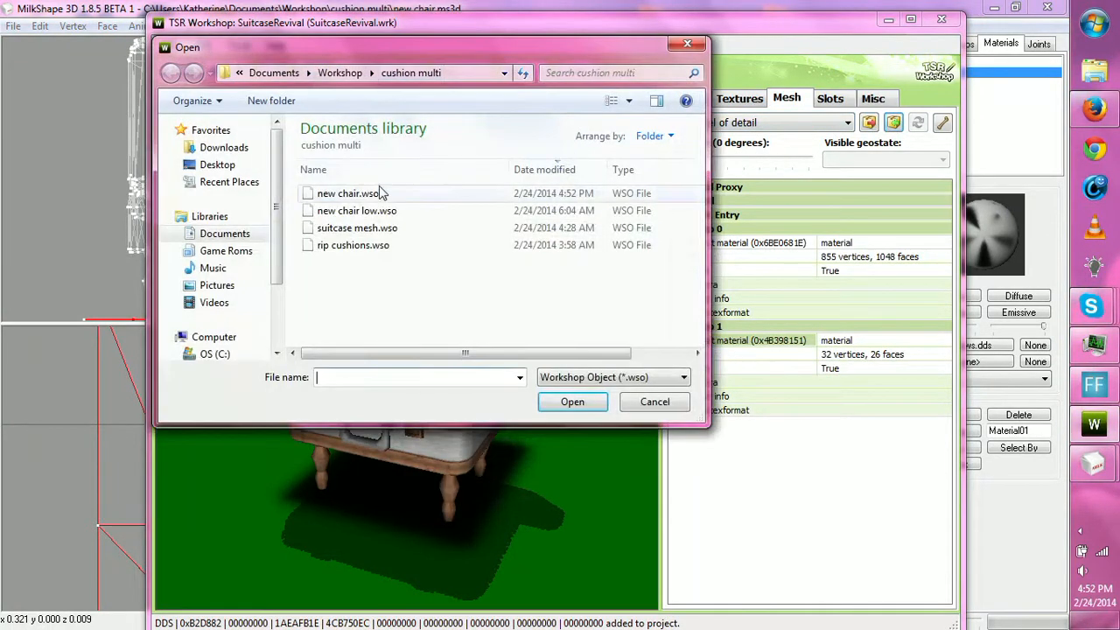
left_click(368, 193)
left_click(578, 401)
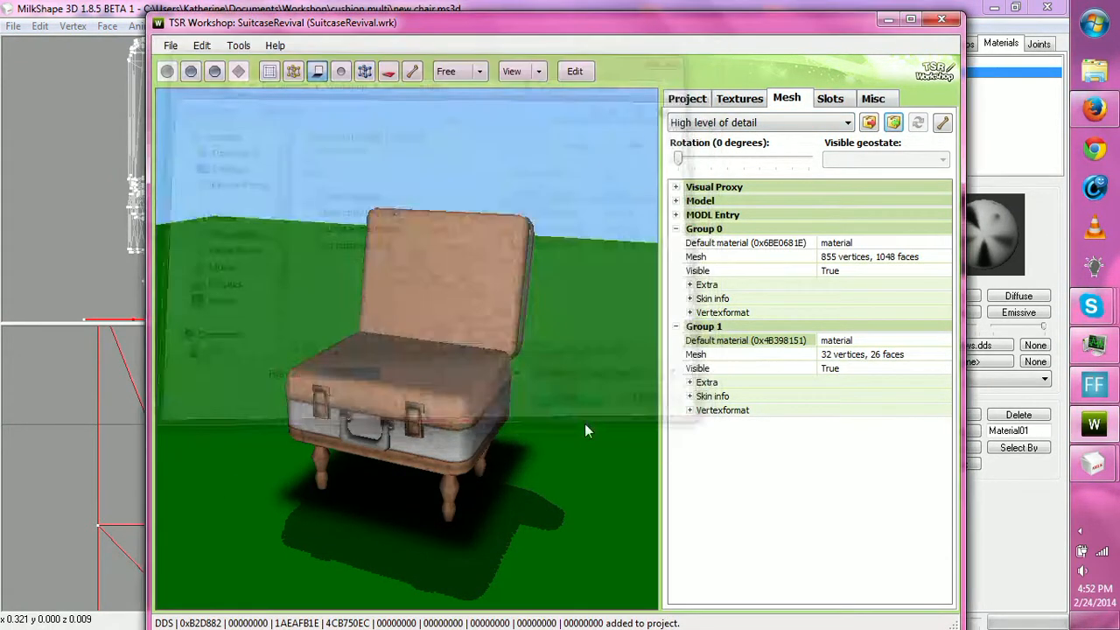
left_click(576, 378)
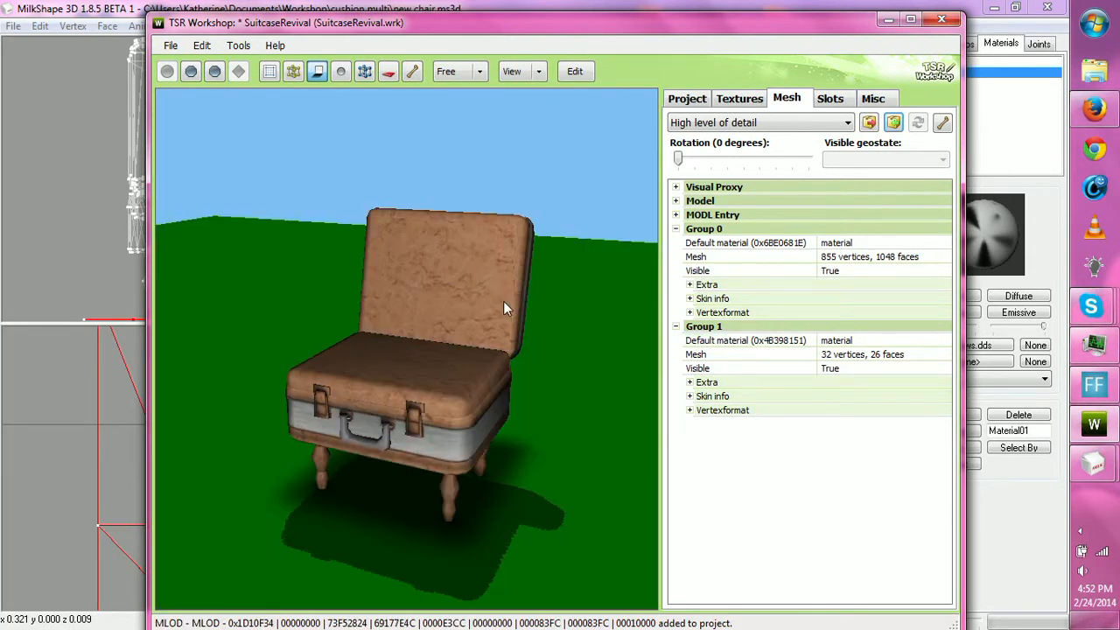
left_click_drag(503, 367, 315, 344)
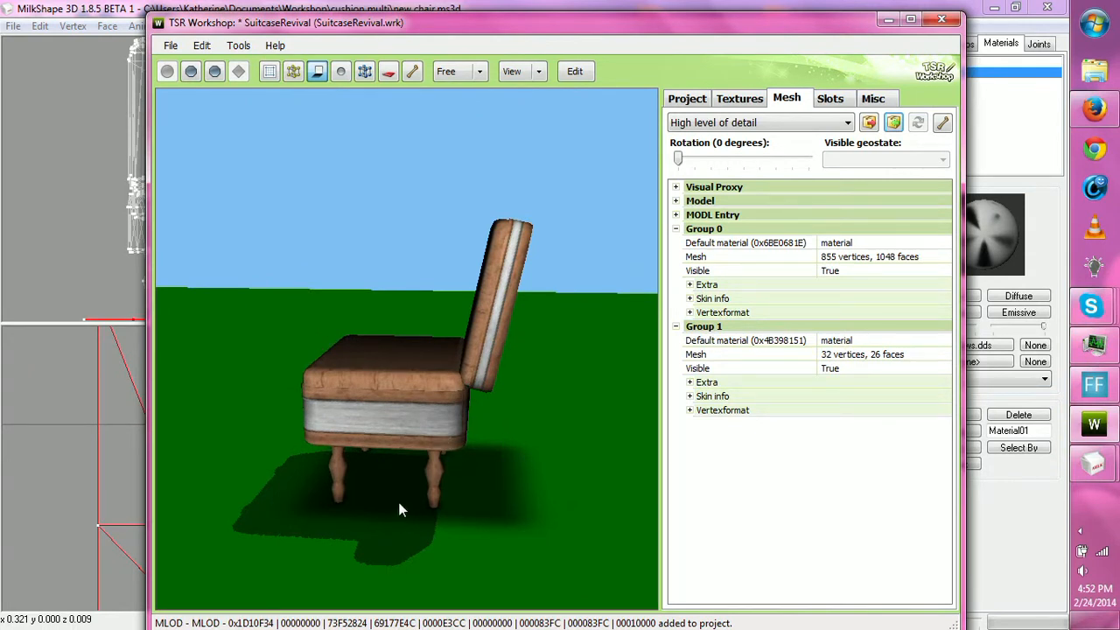
left_click_drag(346, 504, 492, 538)
left_click_drag(408, 401, 499, 385)
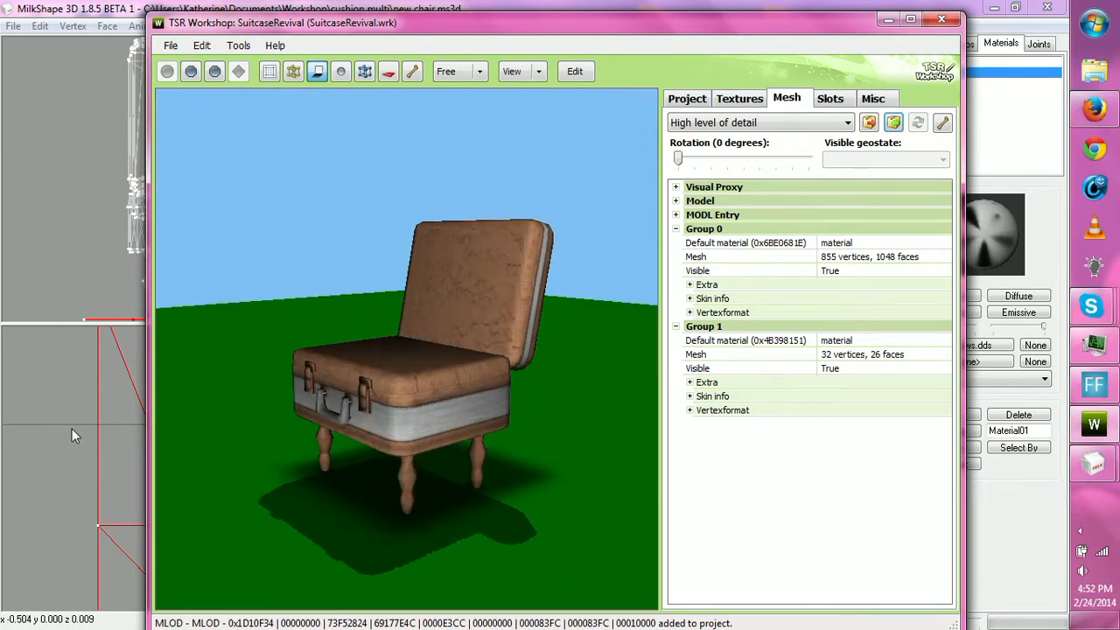
- Switch to MilkShape 3D and move the rear edge vertices of the shadow plane inward toward the chair
left_click(71, 429)
scroll(759, 217, "down", 6)
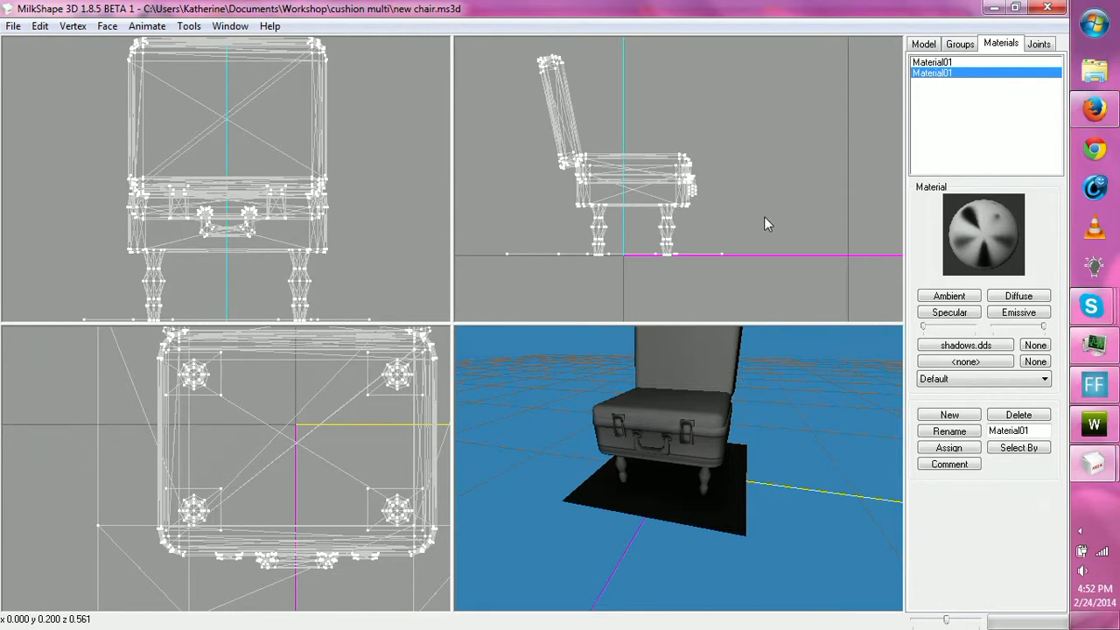
left_click_drag(764, 216, 776, 189, "ctrl")
left_click(924, 44)
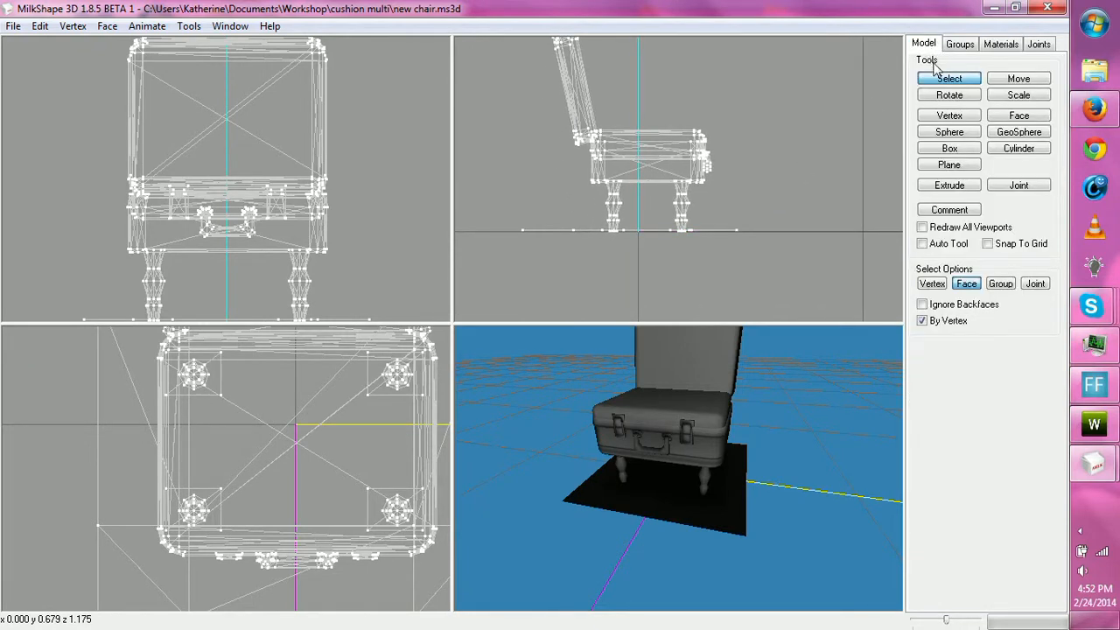
left_click_drag(494, 208, 574, 294)
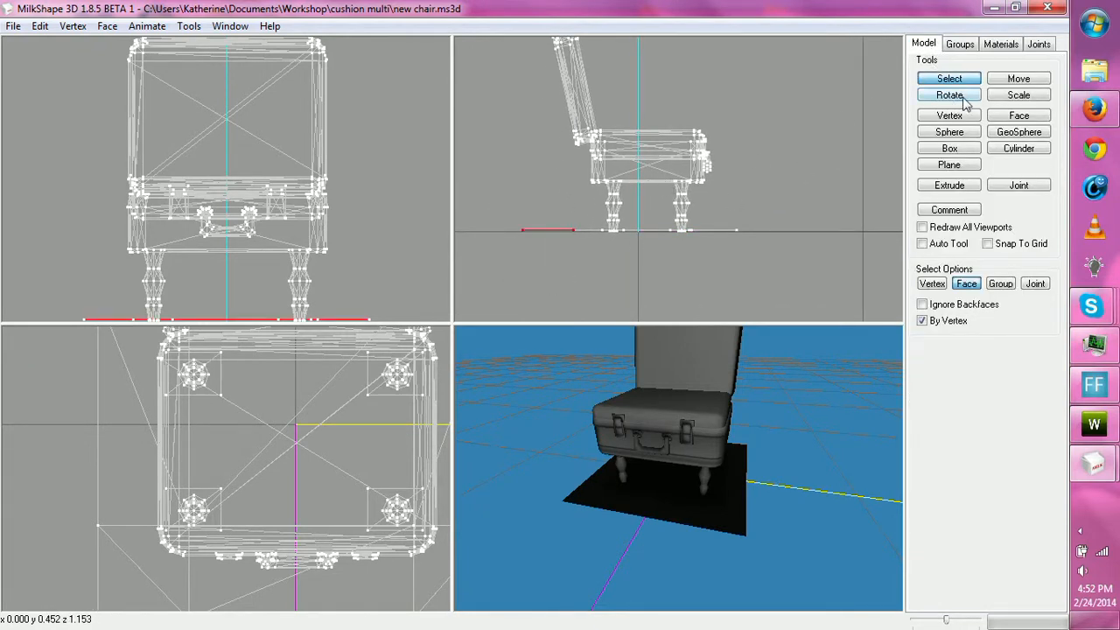
left_click(941, 286)
left_click_drag(497, 236, 596, 277)
left_click(1020, 80)
left_click_drag(616, 455, 616, 499)
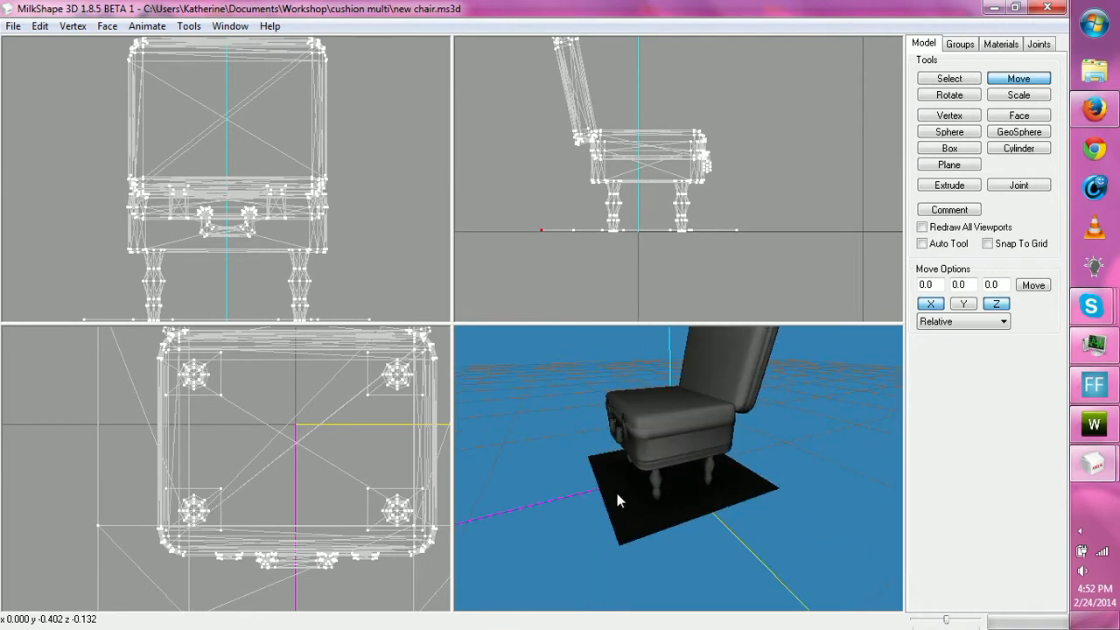
- Select the front edge vertices of the shadow plane and move them inward toward the front legs
left_click(950, 79)
left_click_drag(745, 217, 730, 239)
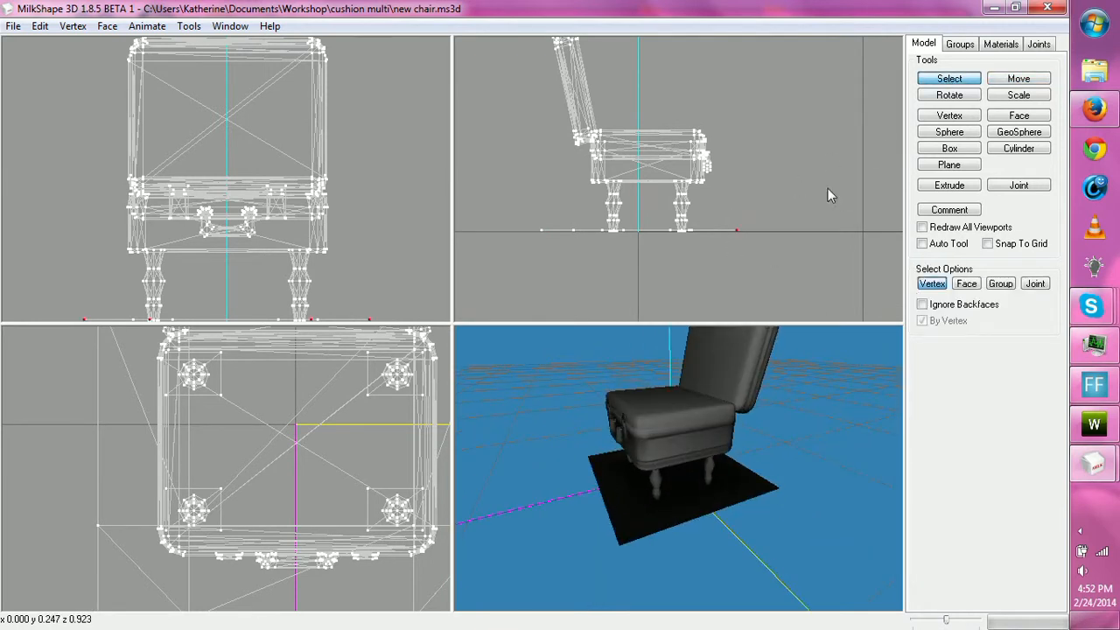
left_click(1017, 78)
mouse_move(827, 233)
left_mouse_down()
mouse_move(806, 237)
mouse_move(811, 248)
left_mouse_up()
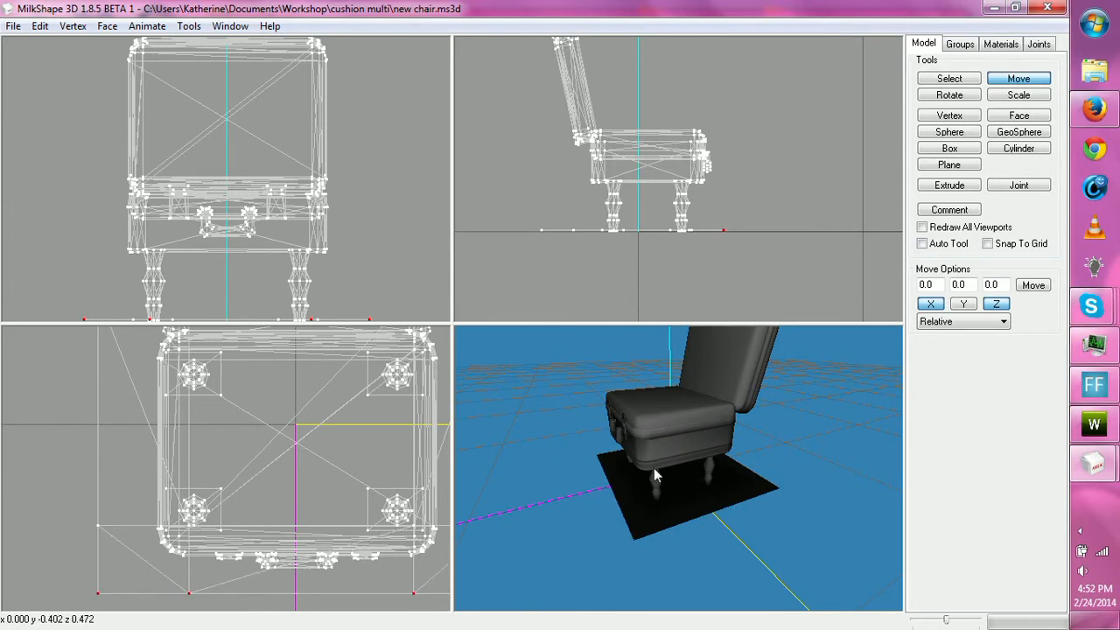
left_click_drag(654, 467, 628, 467)
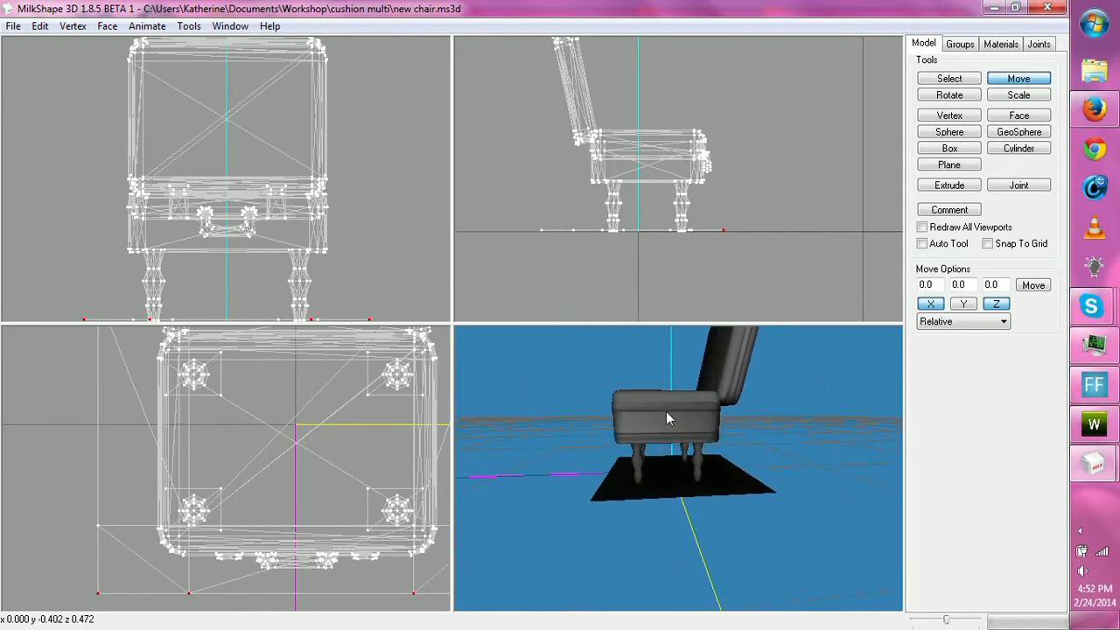
- Select the rear vertices of the shadow mesh again and move them slightly further in toward the back legs
left_click(950, 79)
left_click_drag(506, 209, 624, 252)
left_click(997, 81)
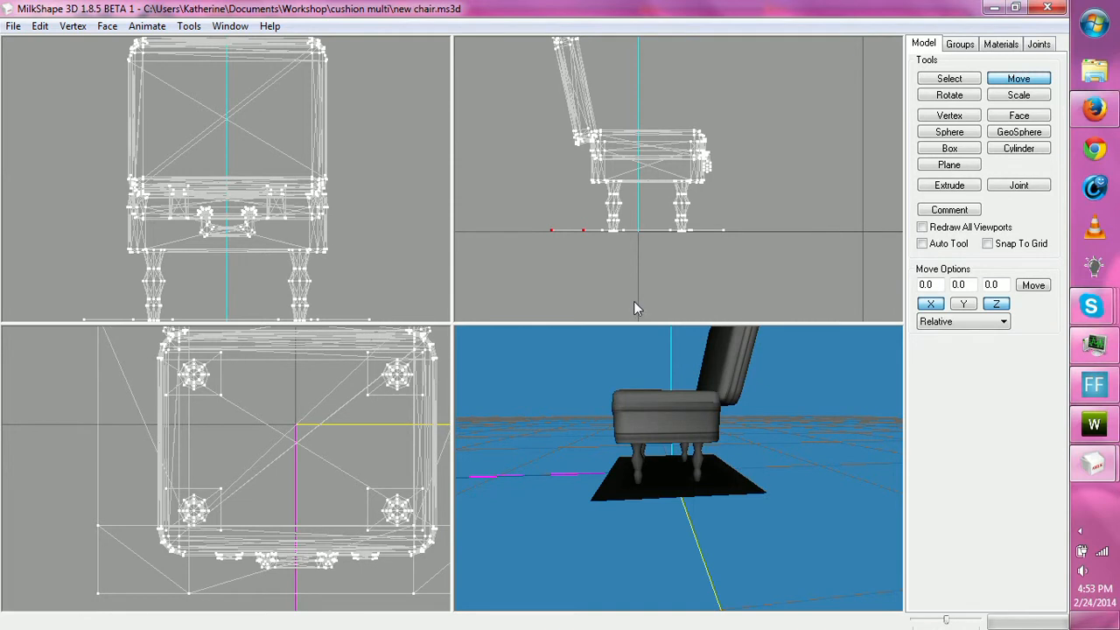
left_click_drag(655, 381, 691, 429)
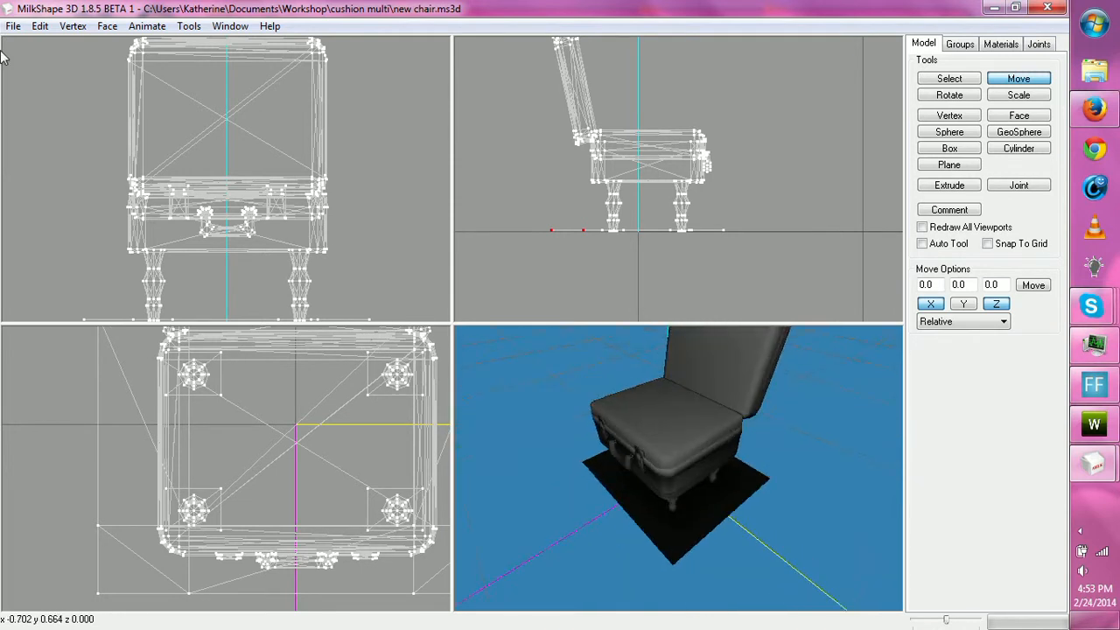
- Export the model with the shortened shadow plane as a TSRW Object, replacing new chair.wso
left_click(13, 25)
mouse_move(44, 160)
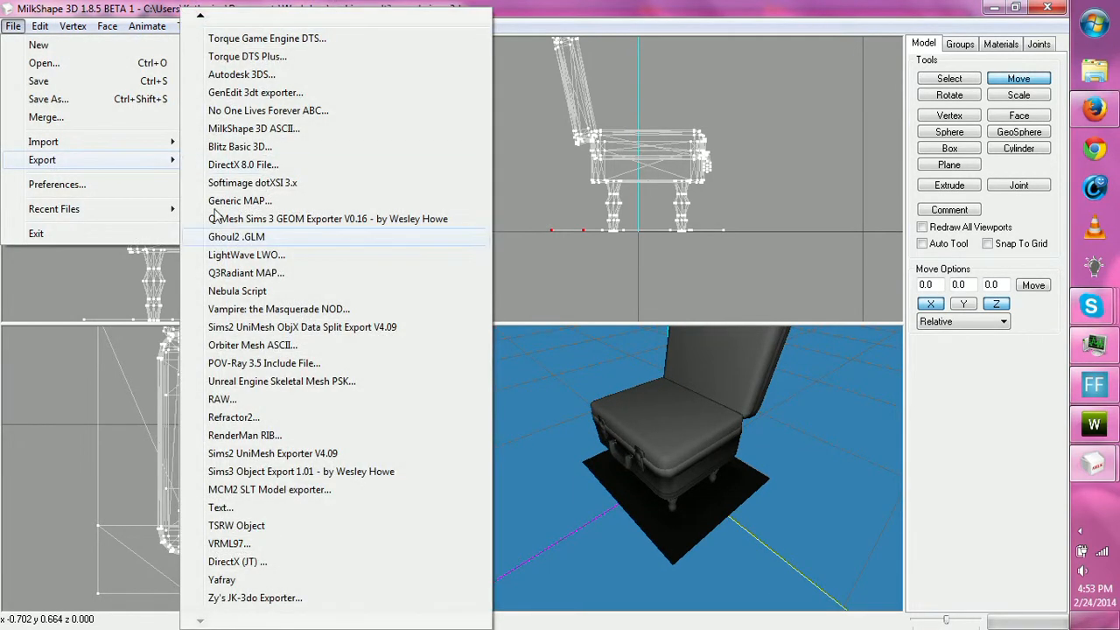
left_click(236, 525)
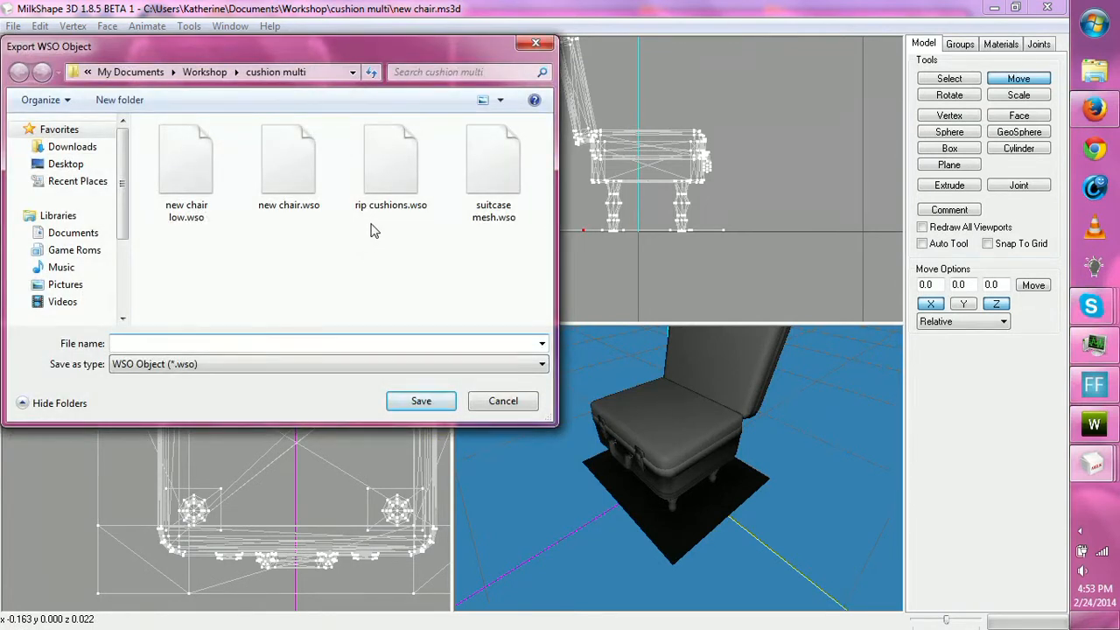
left_click(287, 170)
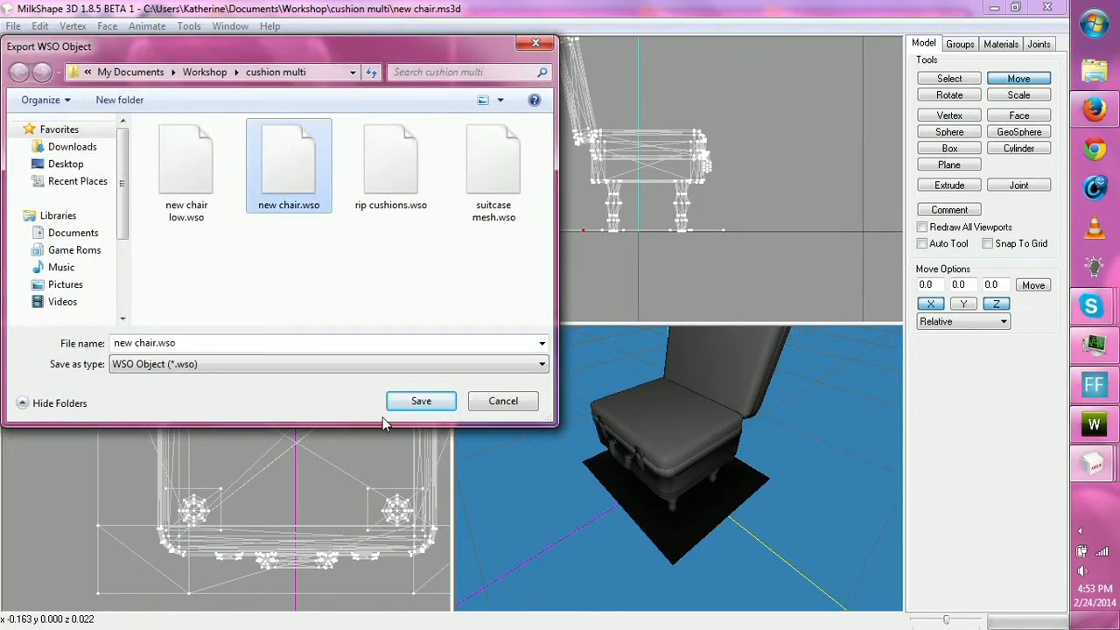
left_click(419, 405)
left_click(583, 327)
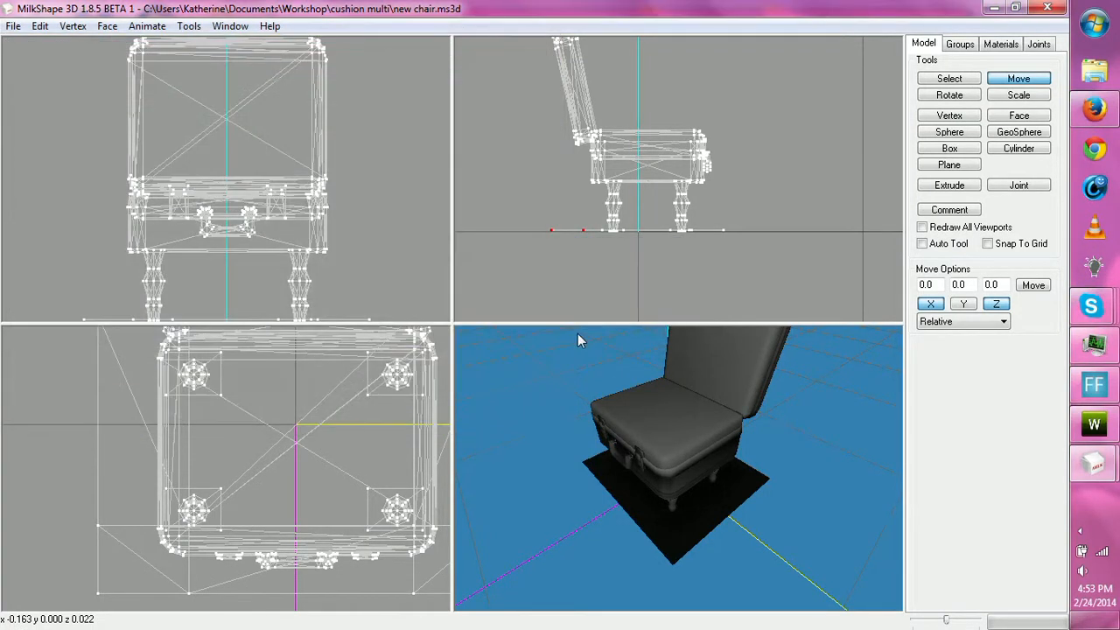
- Switch to TSR Workshop and reimport the updated new chair.wso into the high level of detail mesh
left_click(1093, 425)
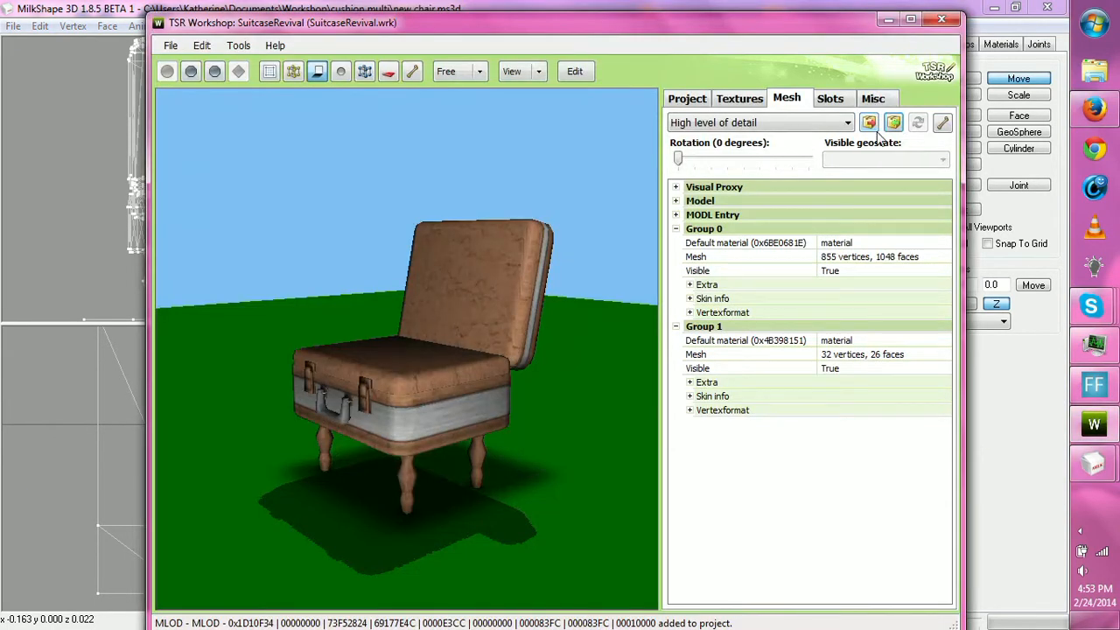
left_click(893, 122)
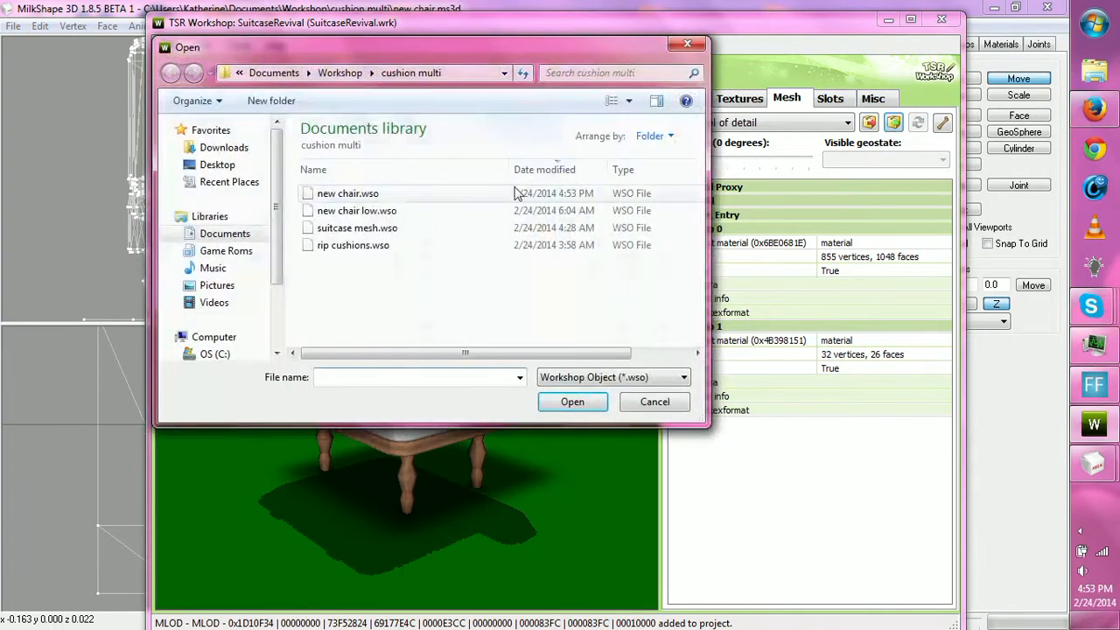
left_click(442, 196)
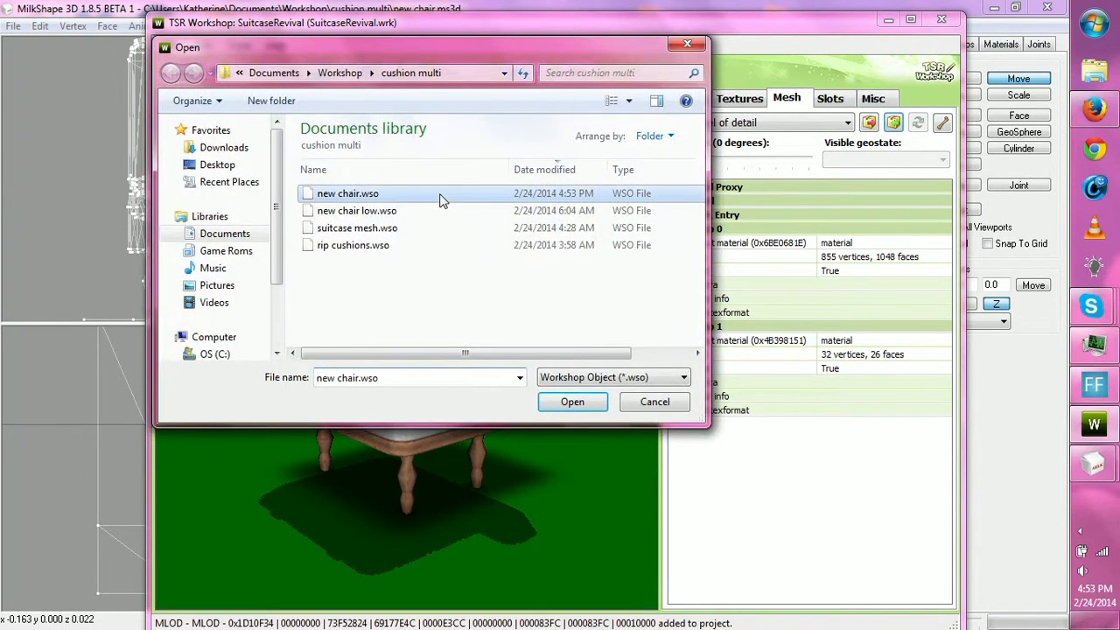
left_click(570, 404)
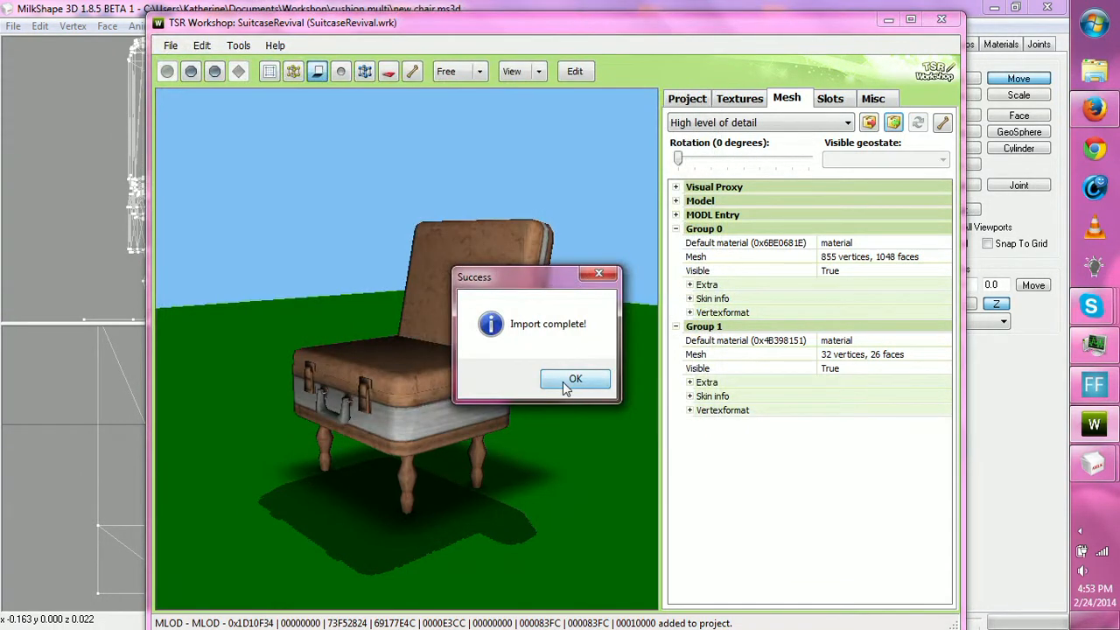
left_click(566, 385)
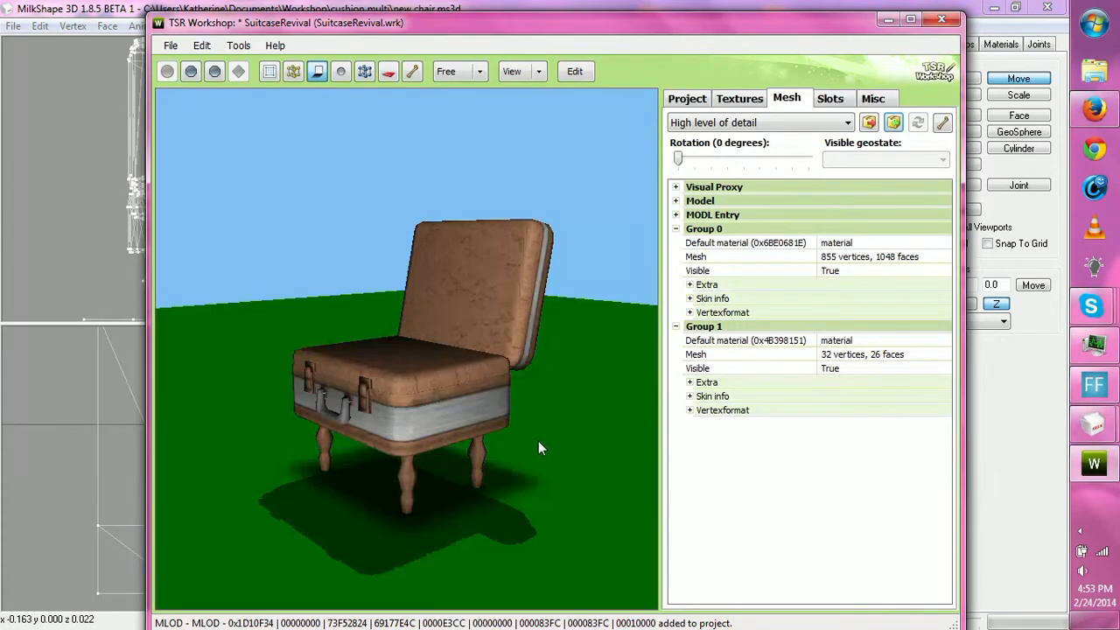
- Rebuild the shadow high level of detail mesh from the High detail group with 855 vertices and 1048 faces
left_click_drag(538, 441, 406, 378)
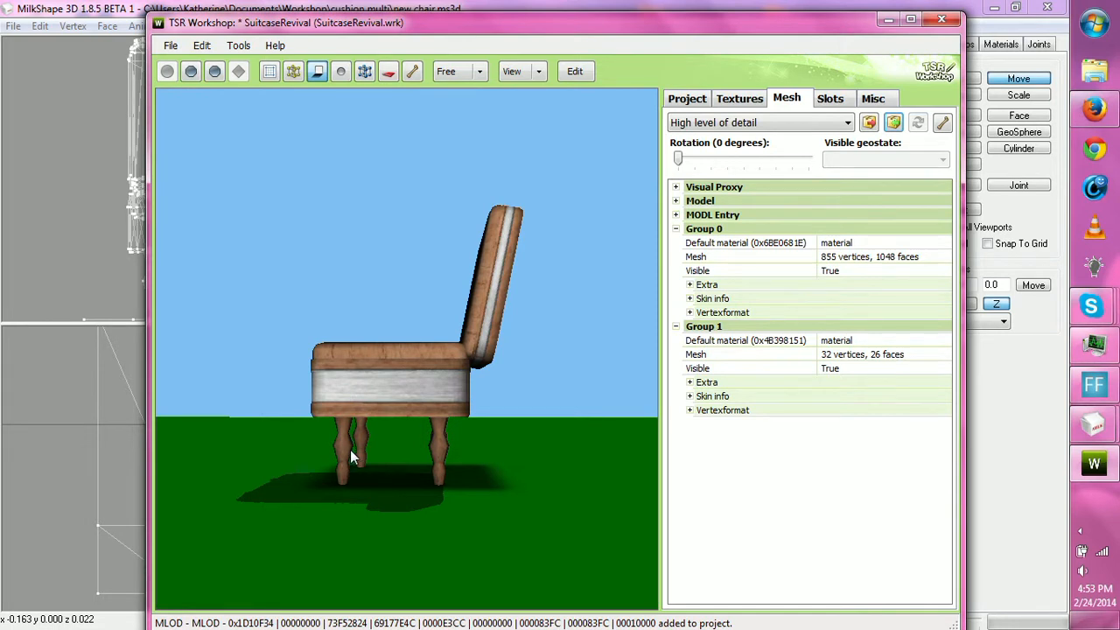
left_click_drag(325, 300, 348, 460)
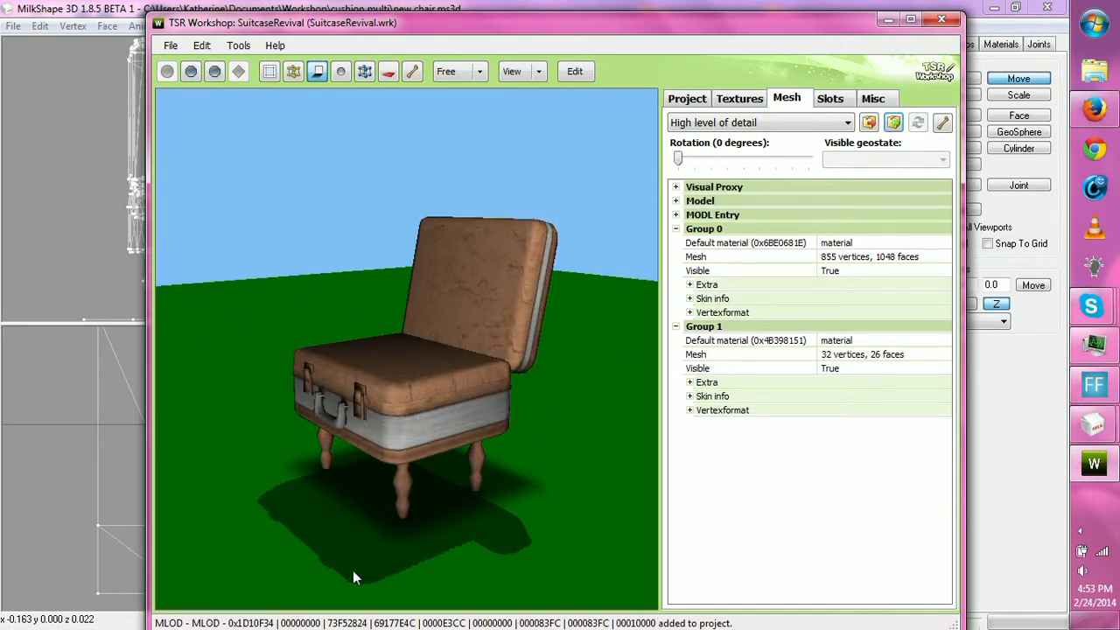
left_click(818, 123)
left_click(777, 167)
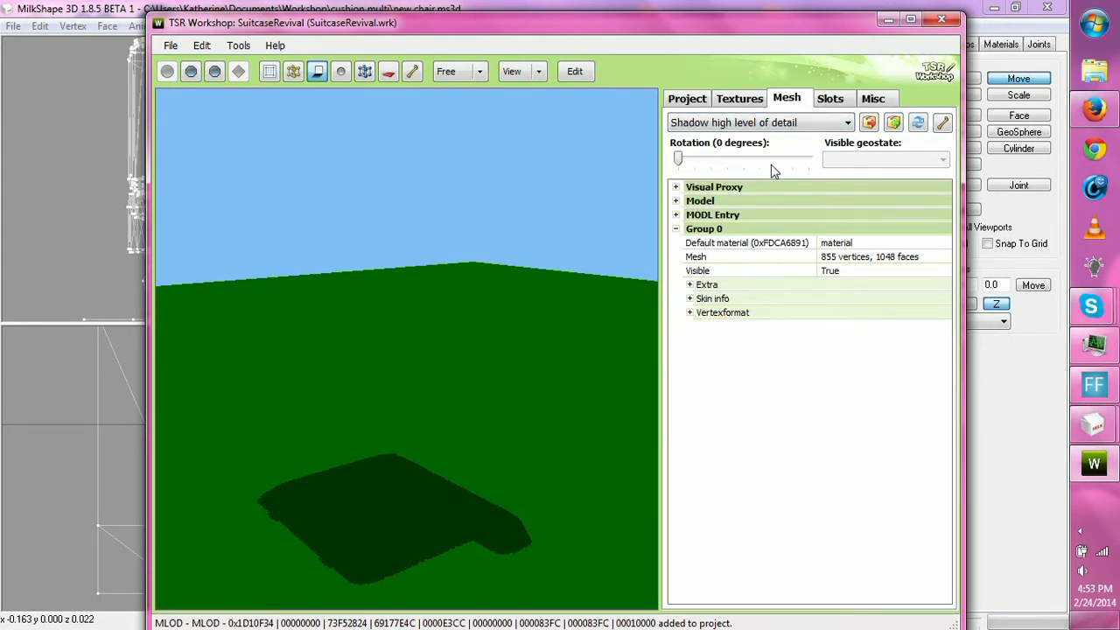
left_click(918, 123)
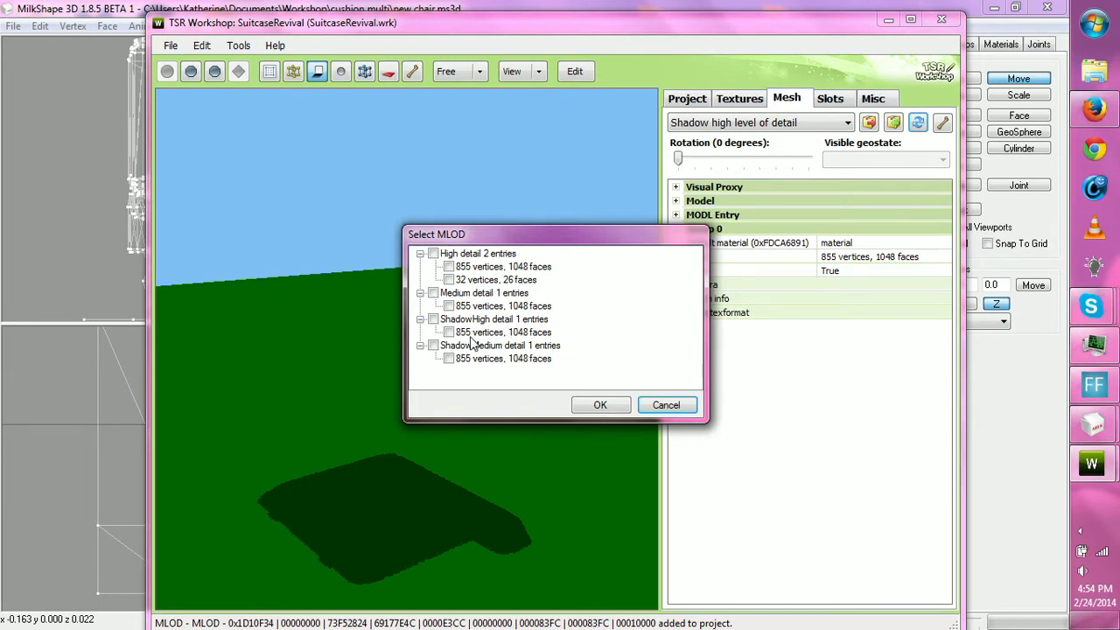
left_click(449, 266)
left_click(600, 405)
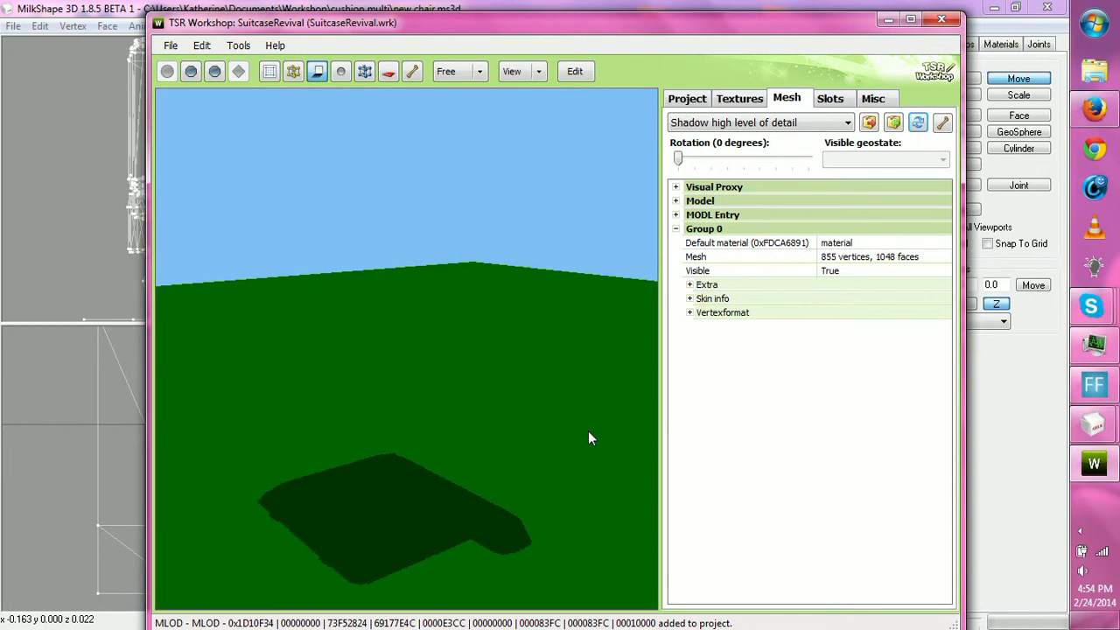
- Return to the high level of detail mesh and examine the suitcase chair and its ground shadow from several angles
left_click_drag(588, 431, 473, 417)
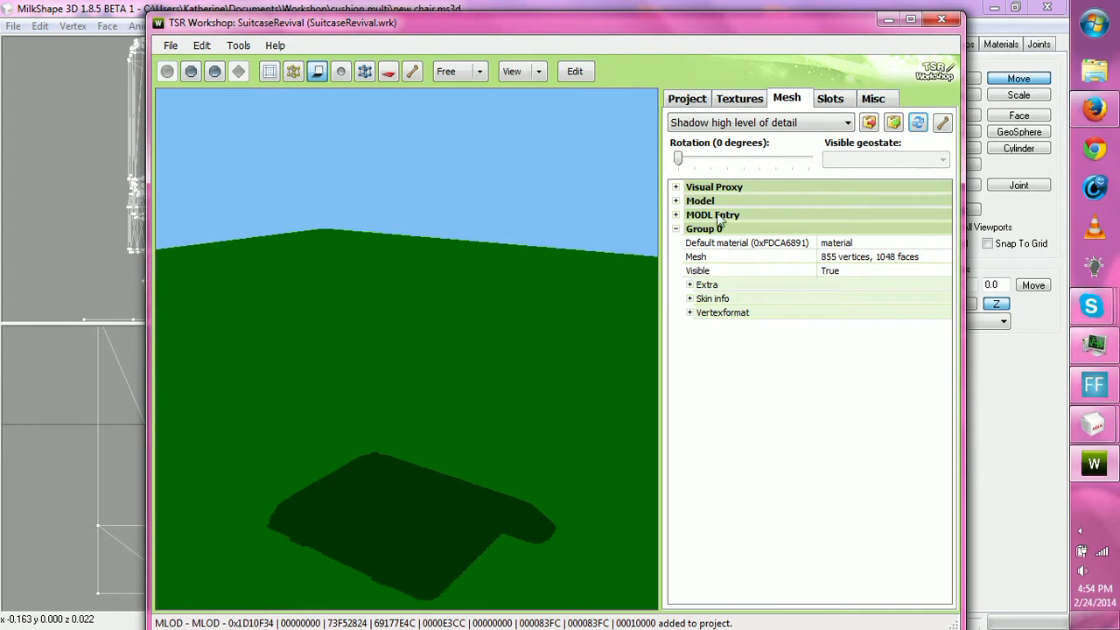
left_click(780, 127)
left_click(782, 140)
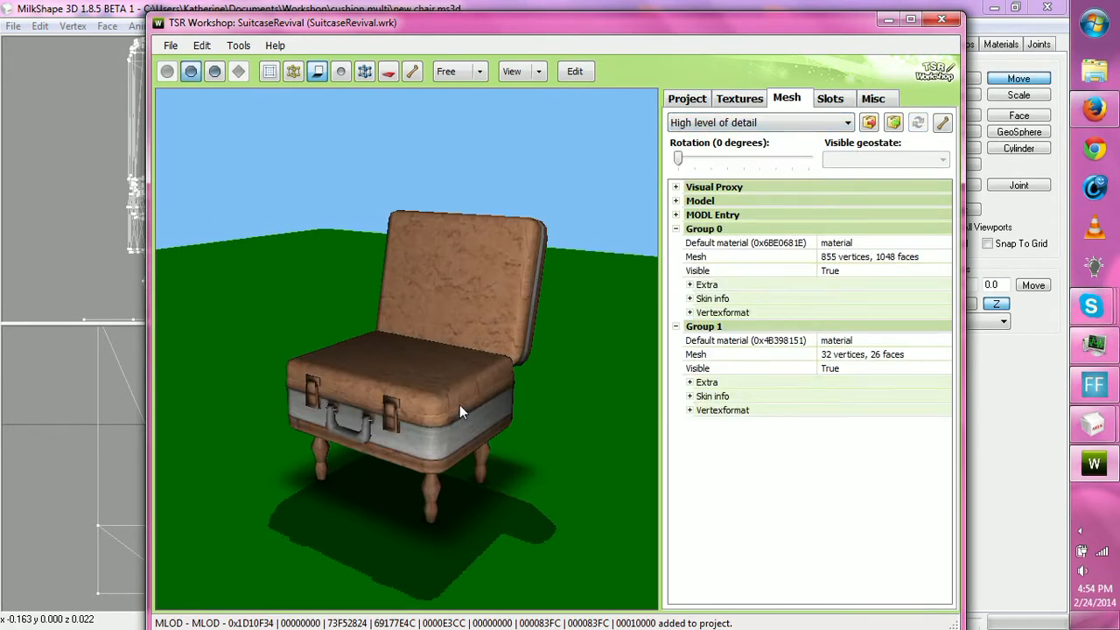
left_click_drag(459, 404, 662, 442)
left_click_drag(526, 421, 719, 369)
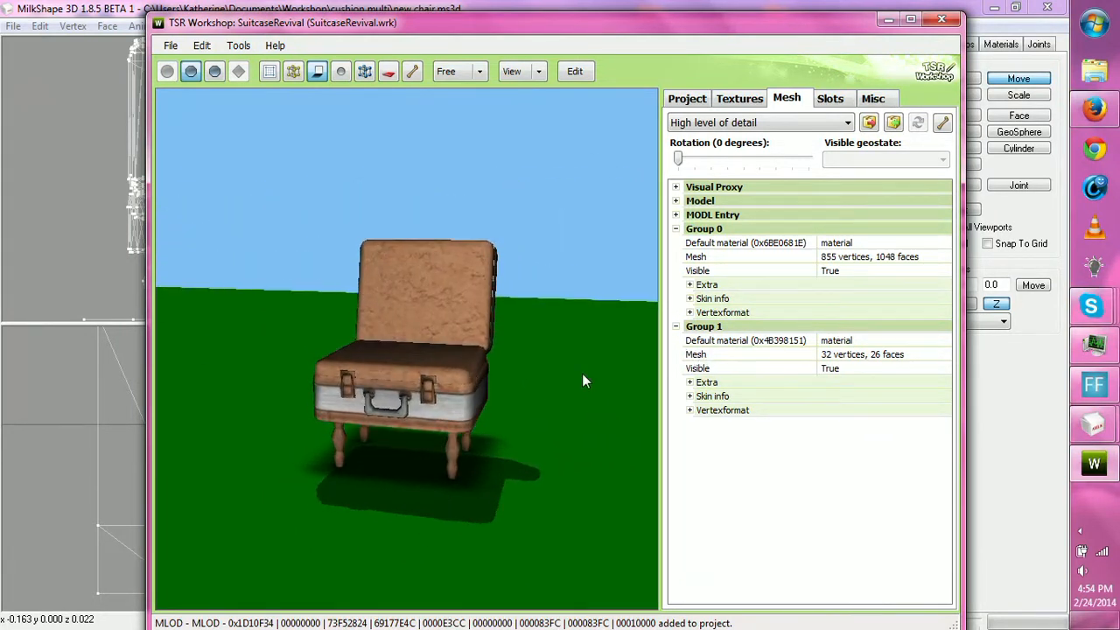
left_click_drag(584, 381, 560, 442)
left_click_drag(480, 275, 430, 349)
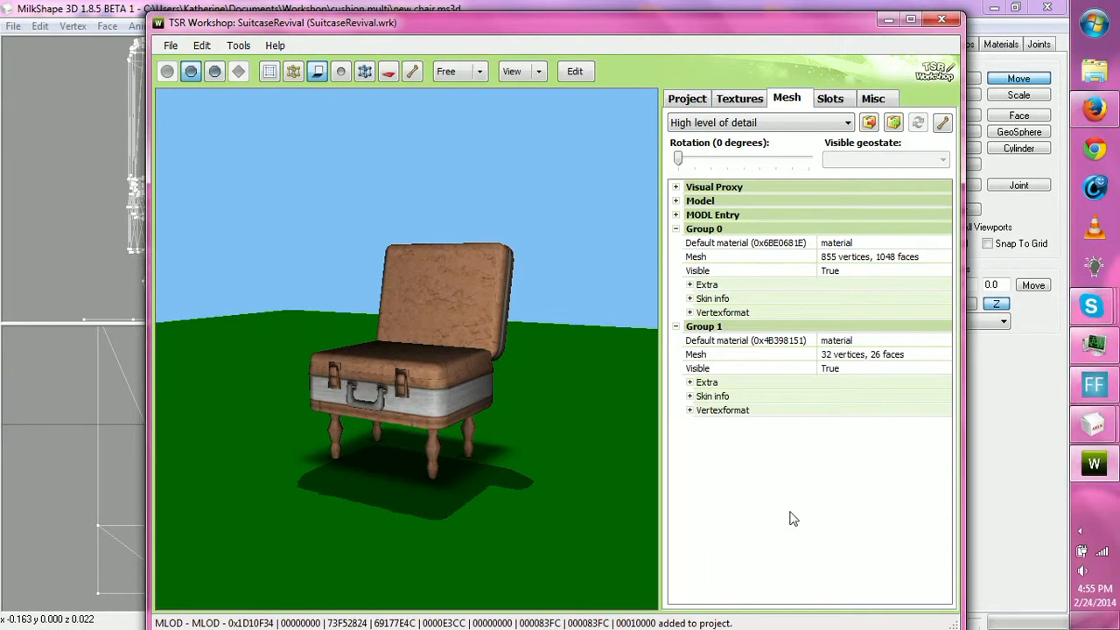